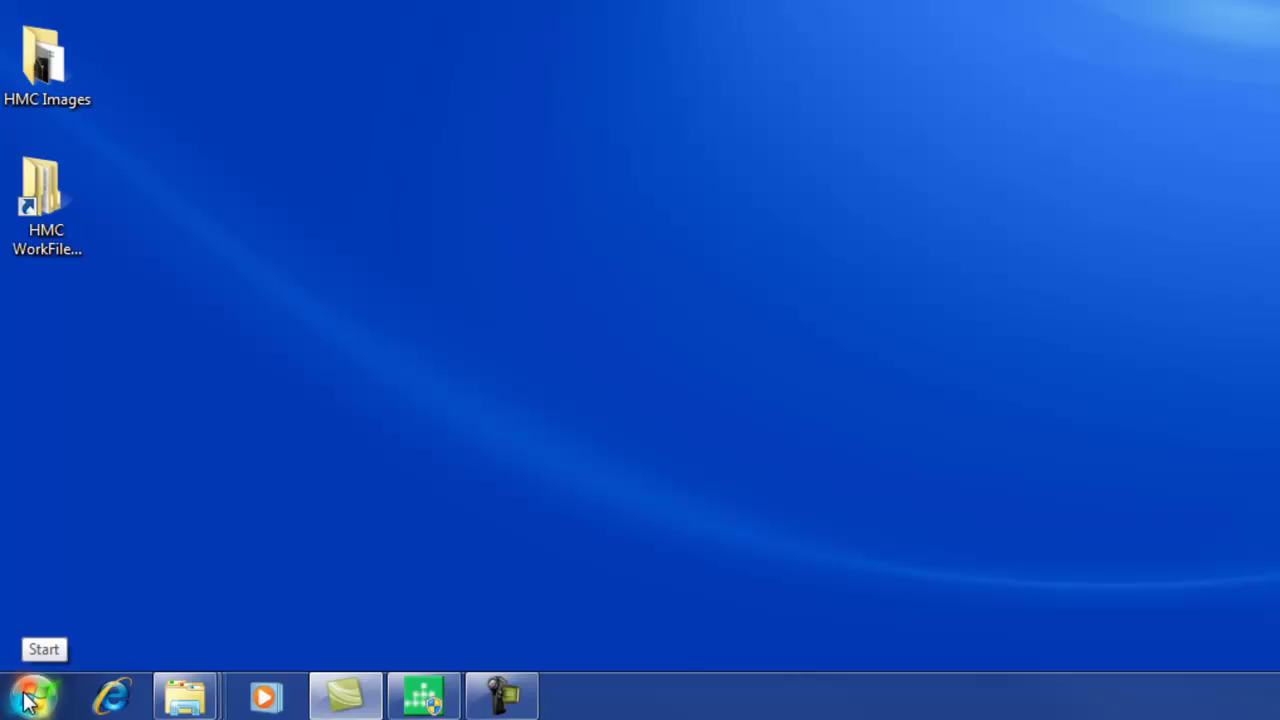
Launch MAPware 7000 from All Programs > Maple Systems > MAPware-7000 in the Start menu
click(25, 692)
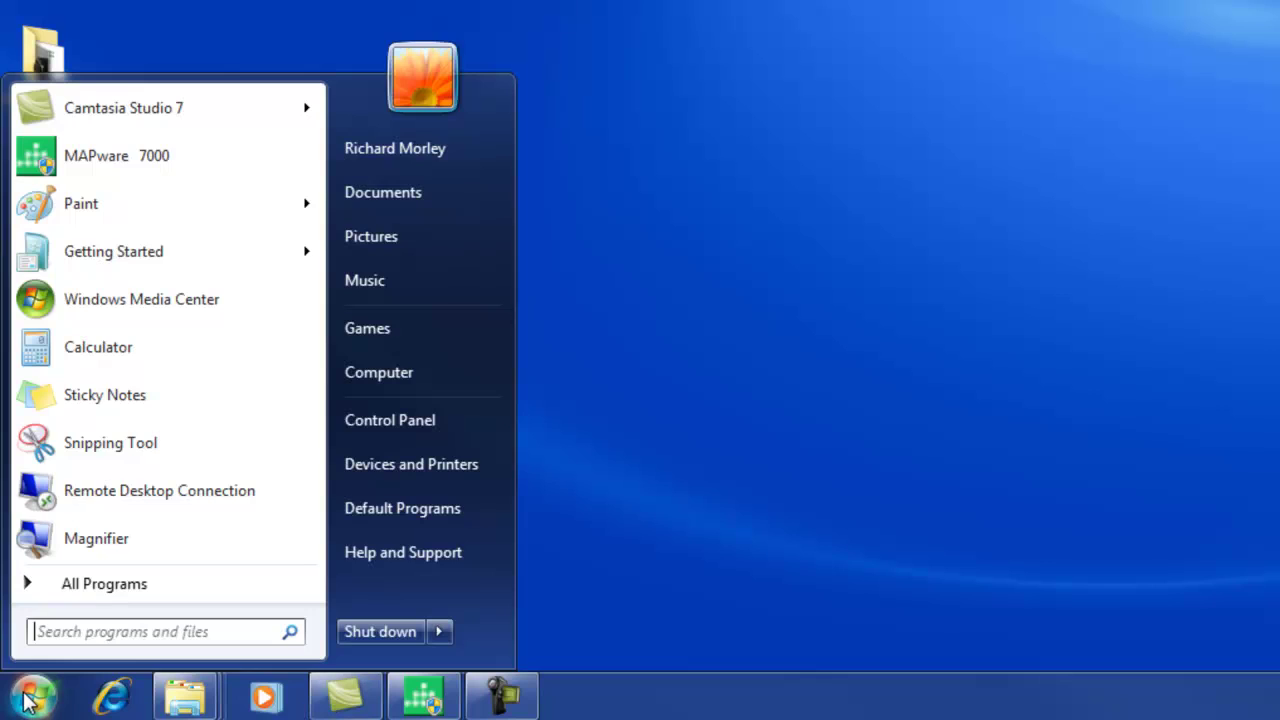
click(95, 584)
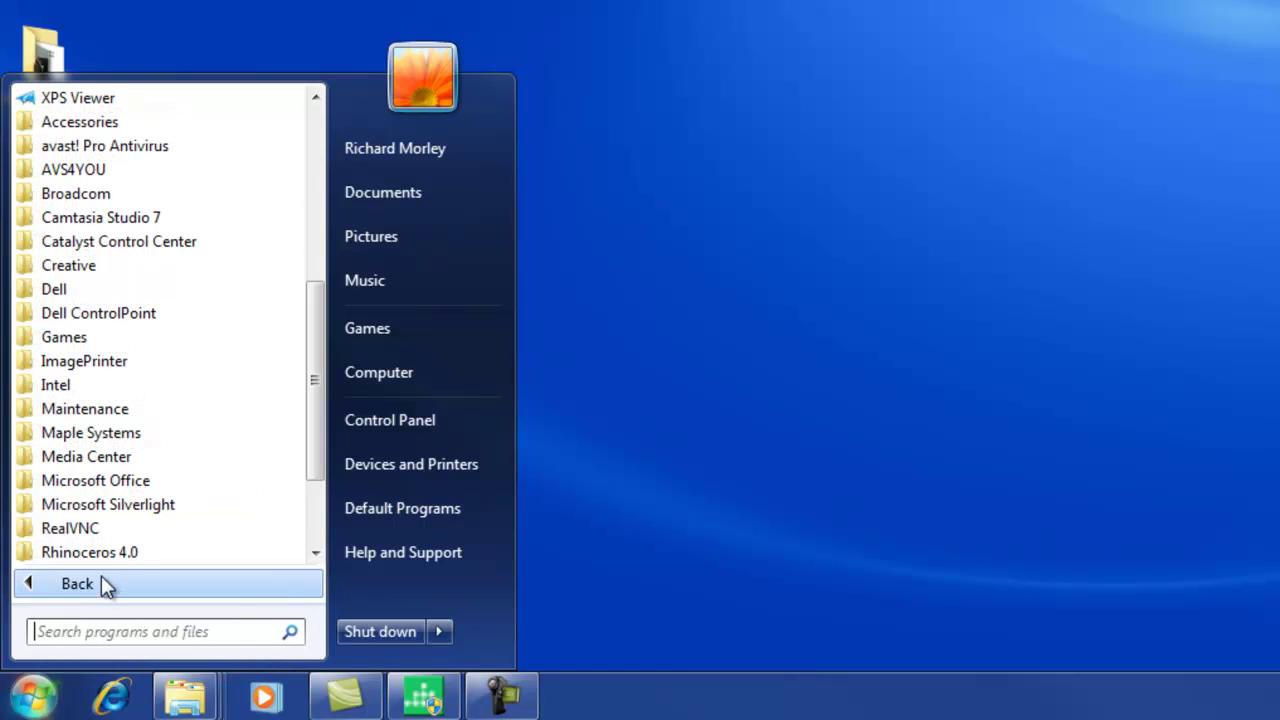
click(120, 436)
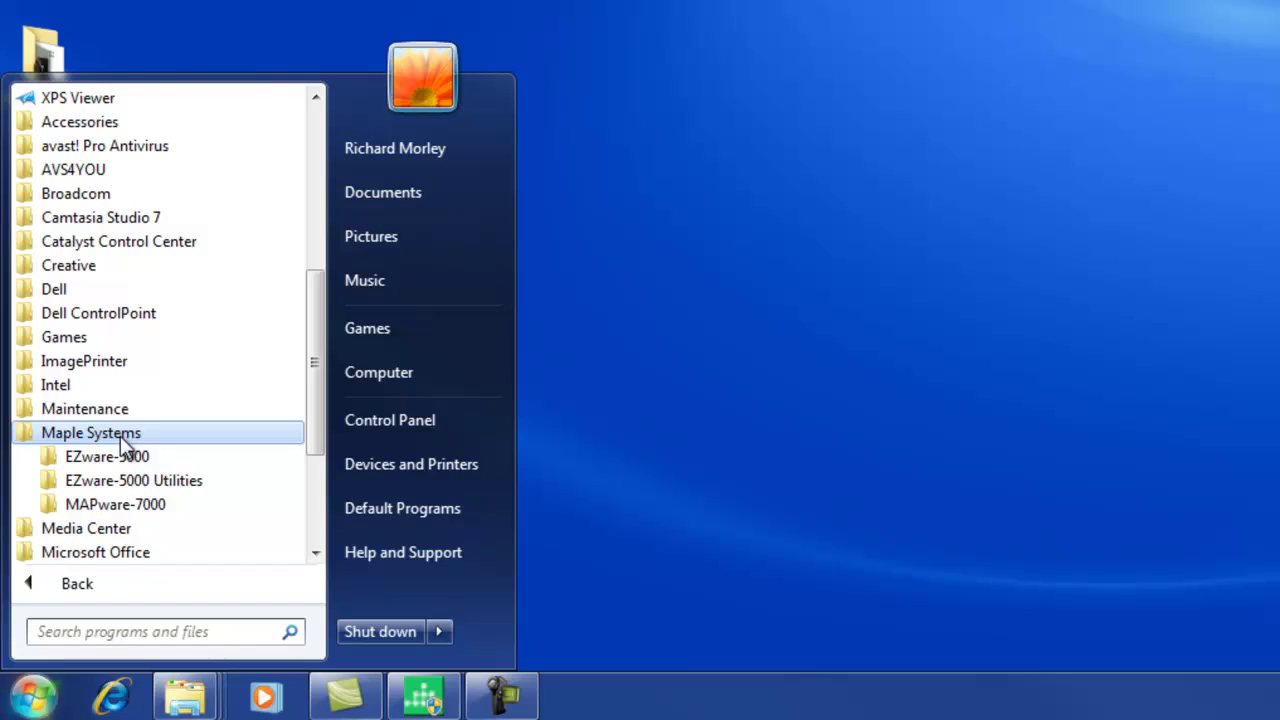
click(117, 511)
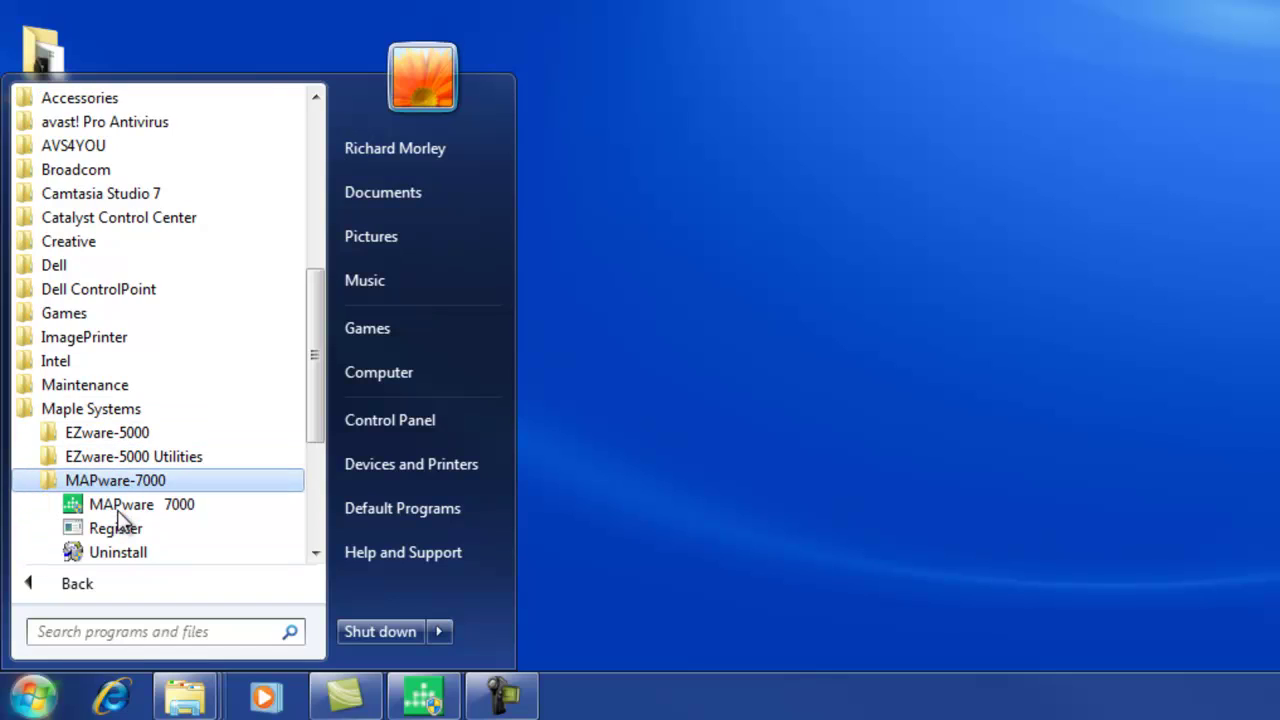
click(117, 508)
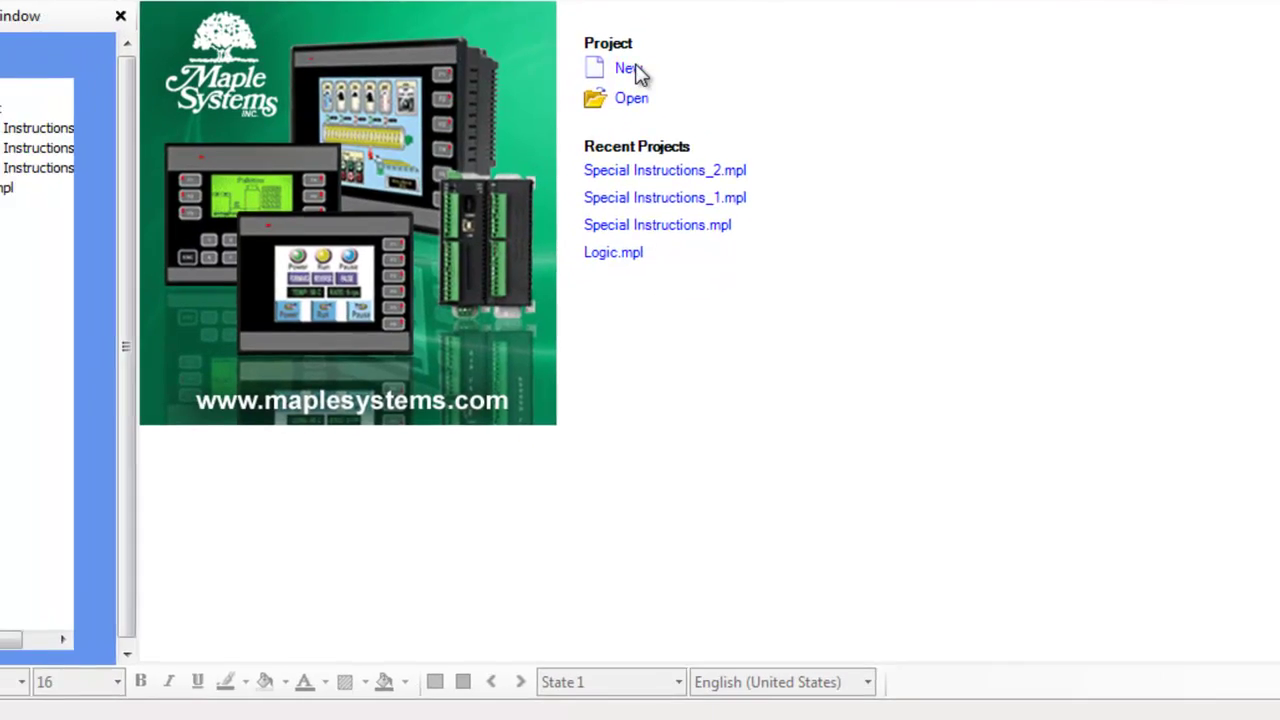
Create a new project for the 5.7" Displays product with model HMC7057A-M
click(543, 83)
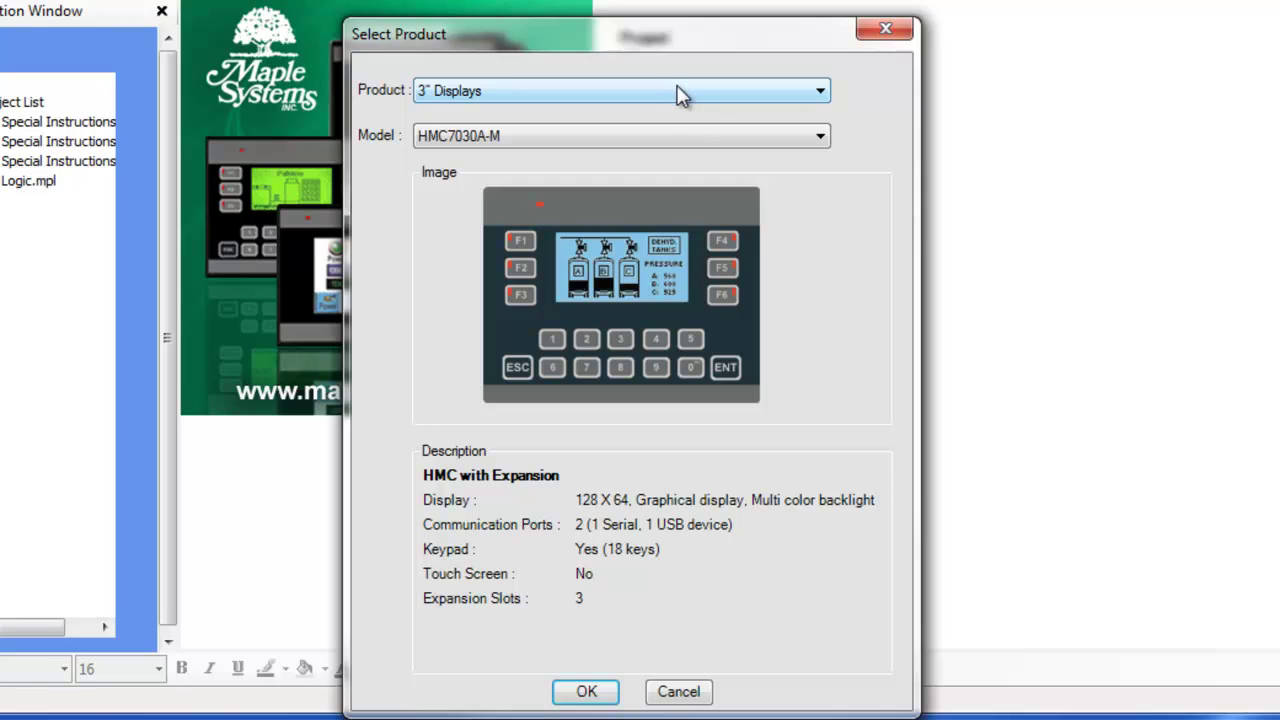
click(677, 94)
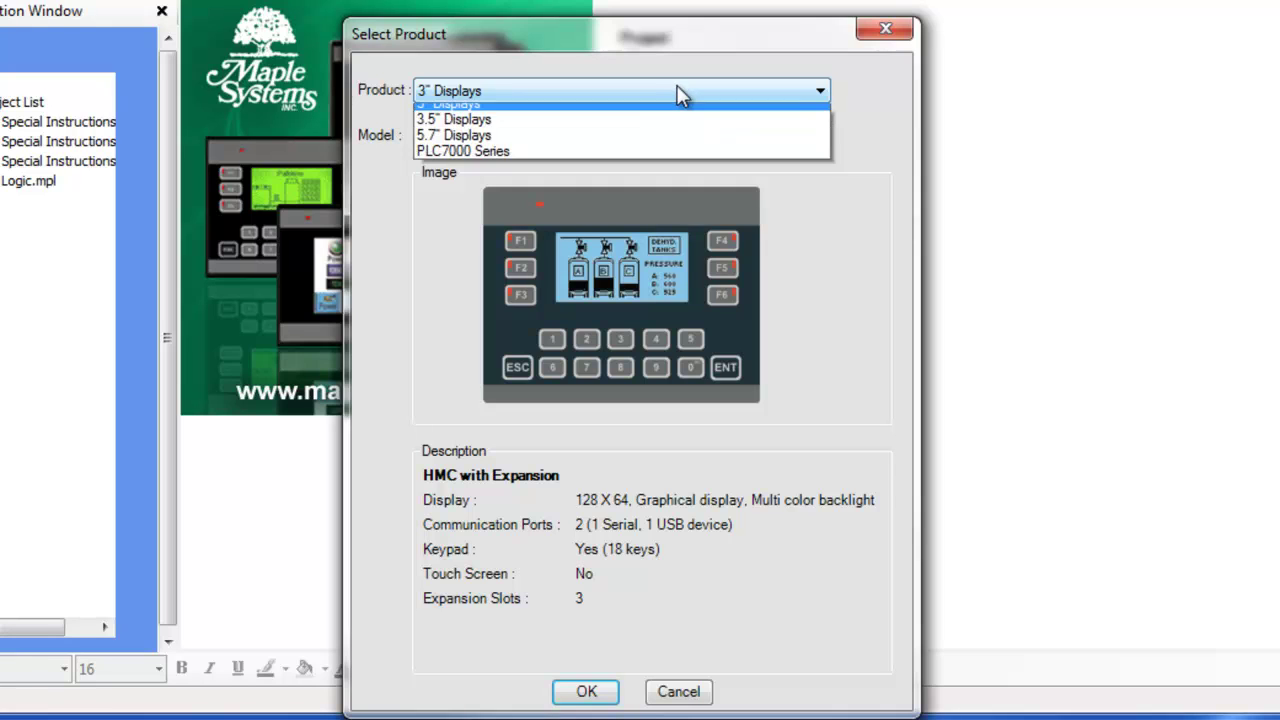
click(654, 145)
click(654, 140)
click(653, 133)
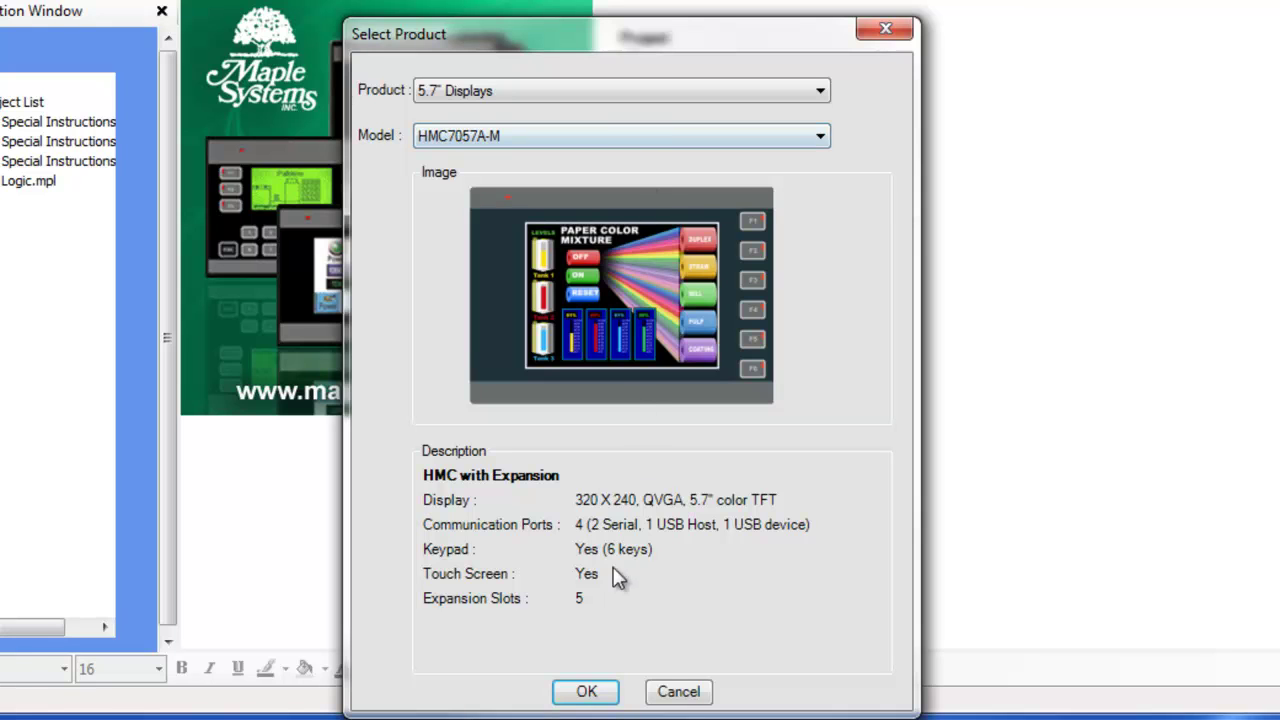
click(586, 691)
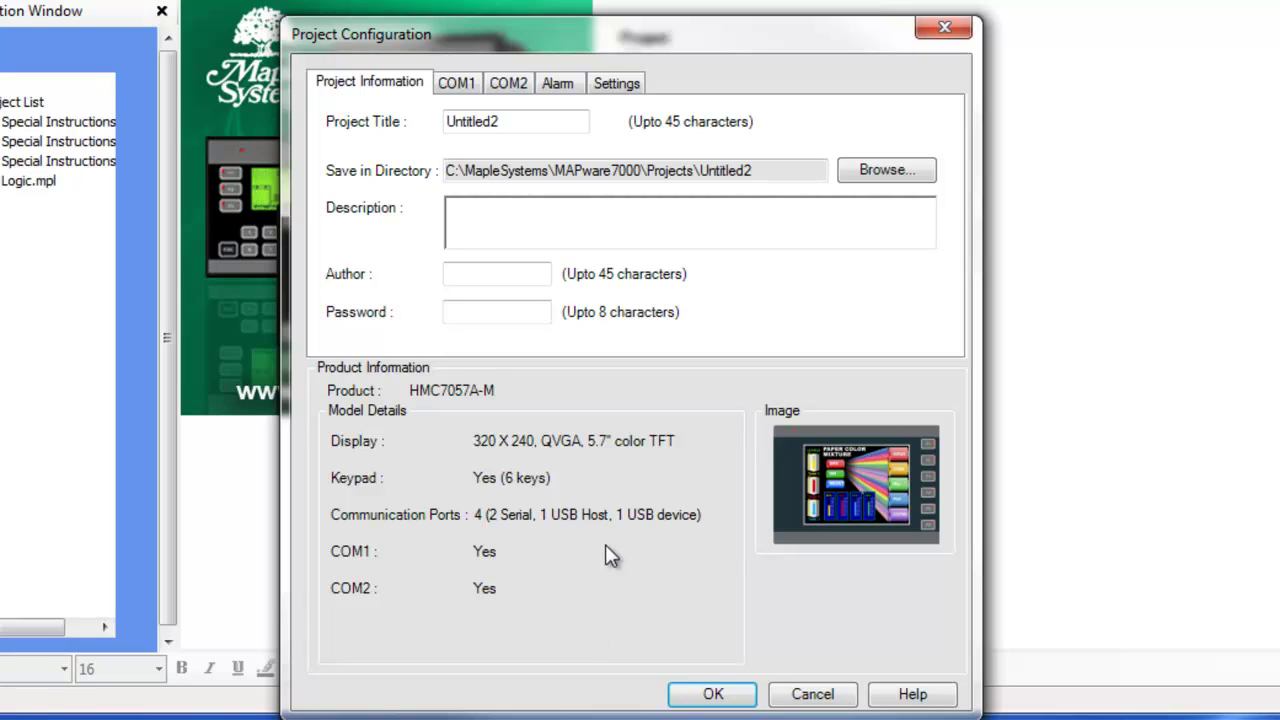
Title the project 'MAPware' with the description 'Video about using MAPware'
drag(586, 121, 383, 127)
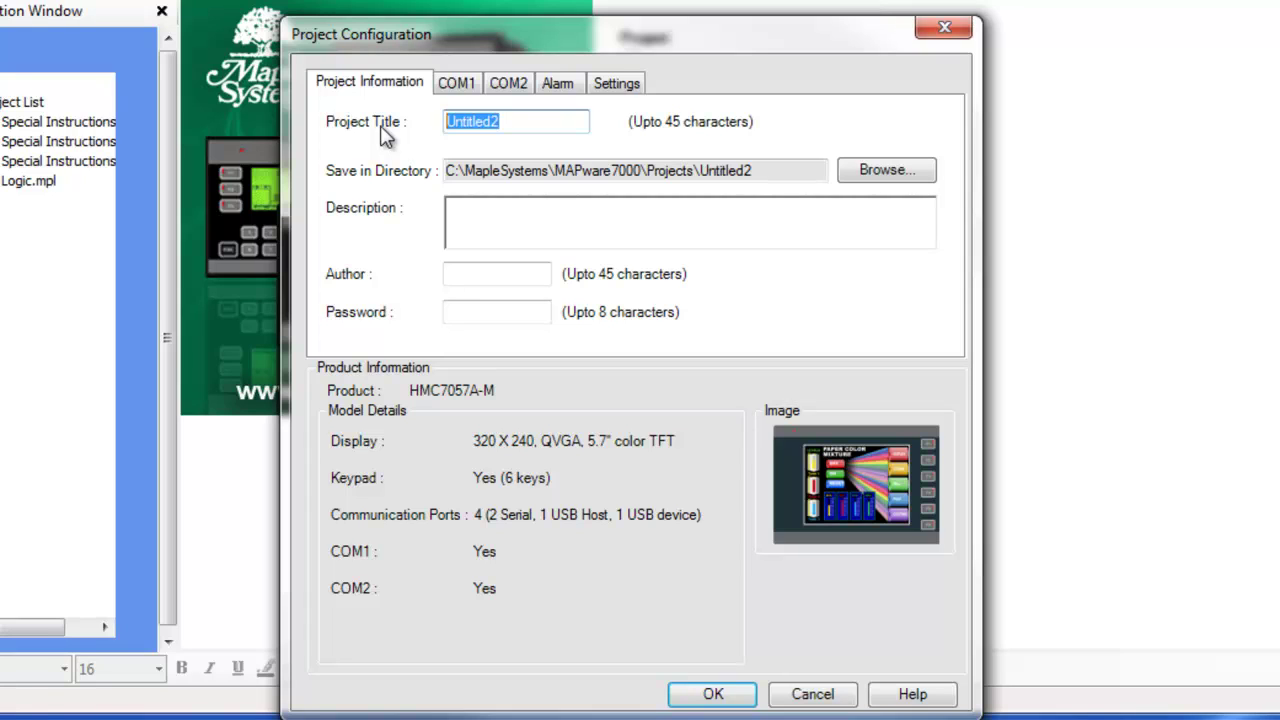
text(MAPwa)
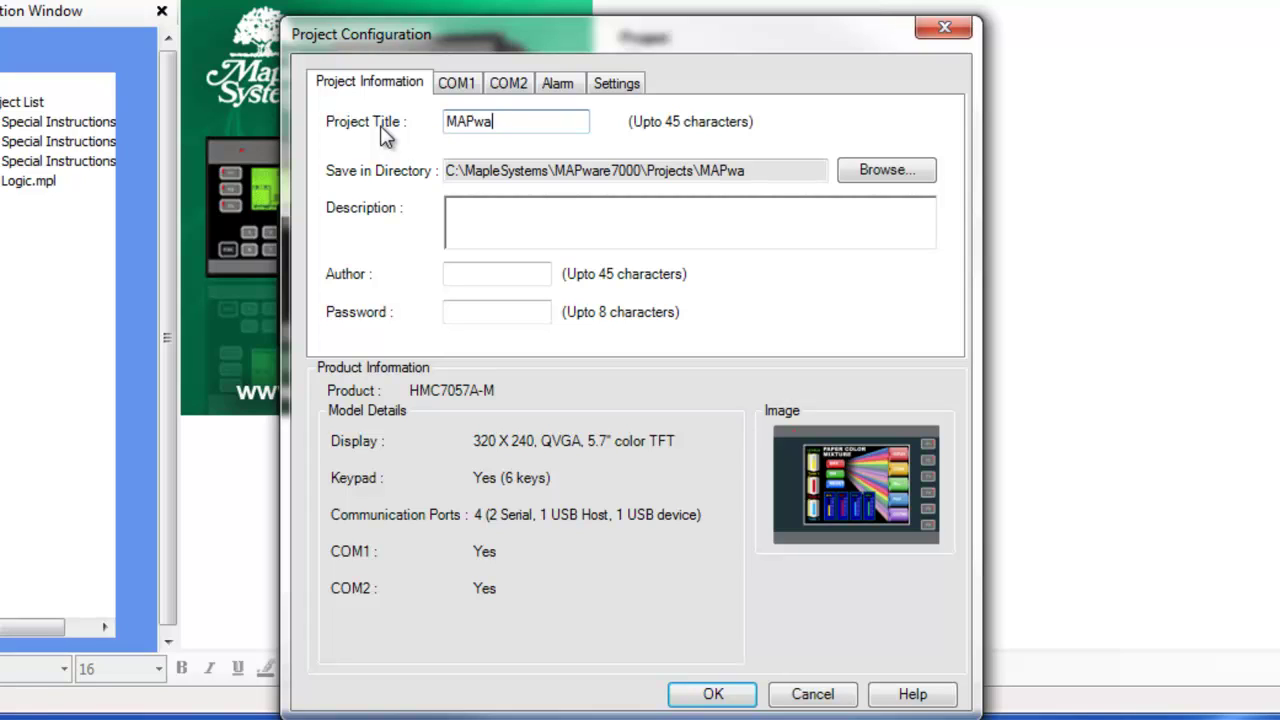
text(re)
click(496, 219)
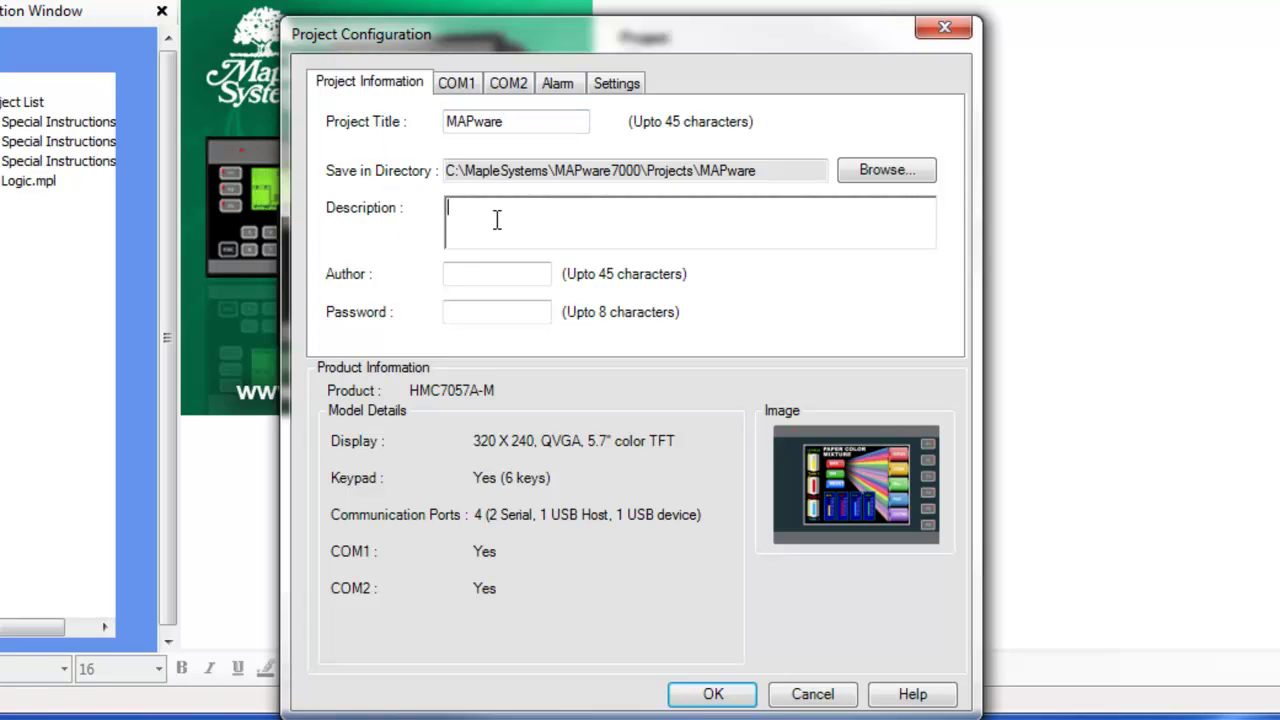
text(Video about using MAPware)
key(Tab)
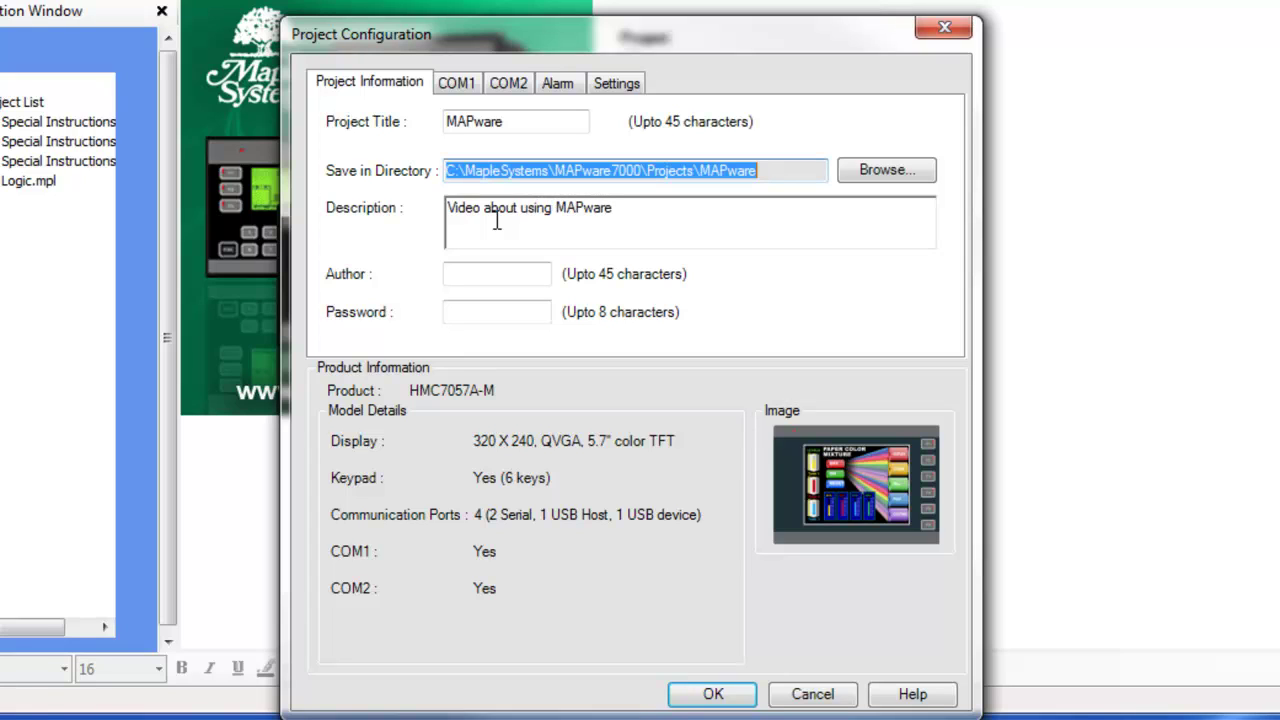
Enter the author's name and set a project password
click(497, 273)
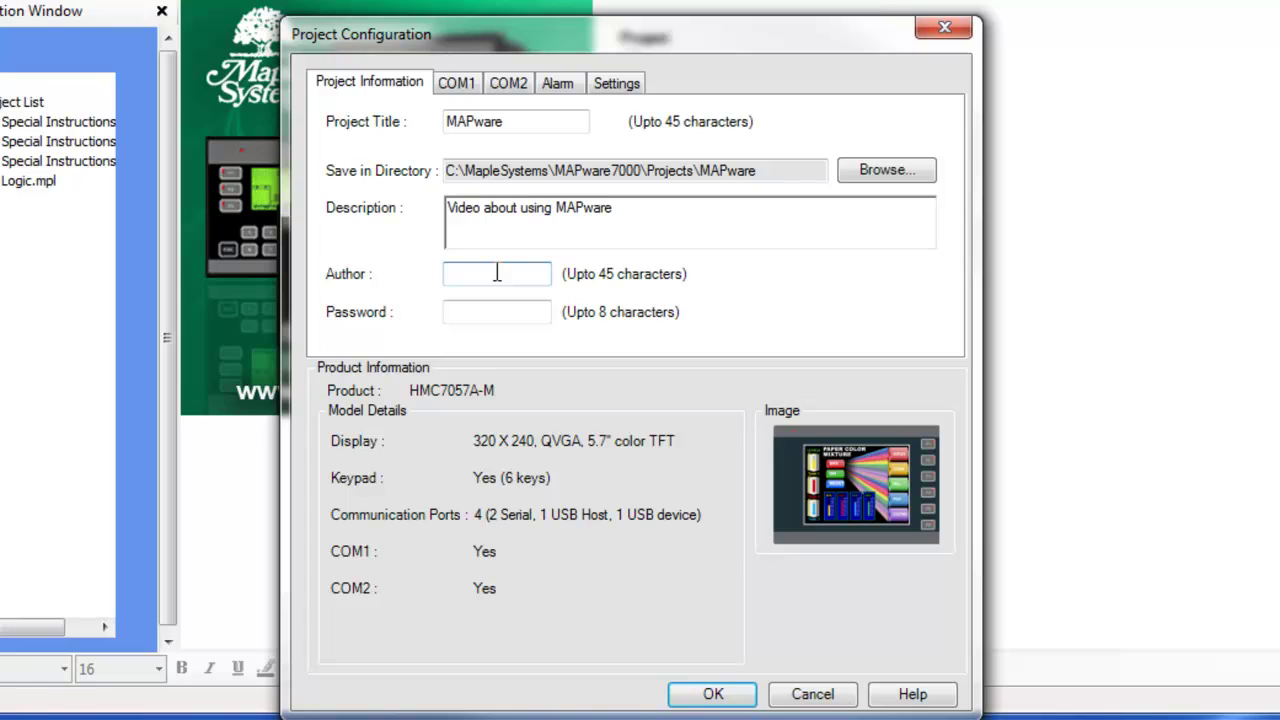
text(SC)
key(BackSpace)
text(cott)
click(498, 312)
text(password)
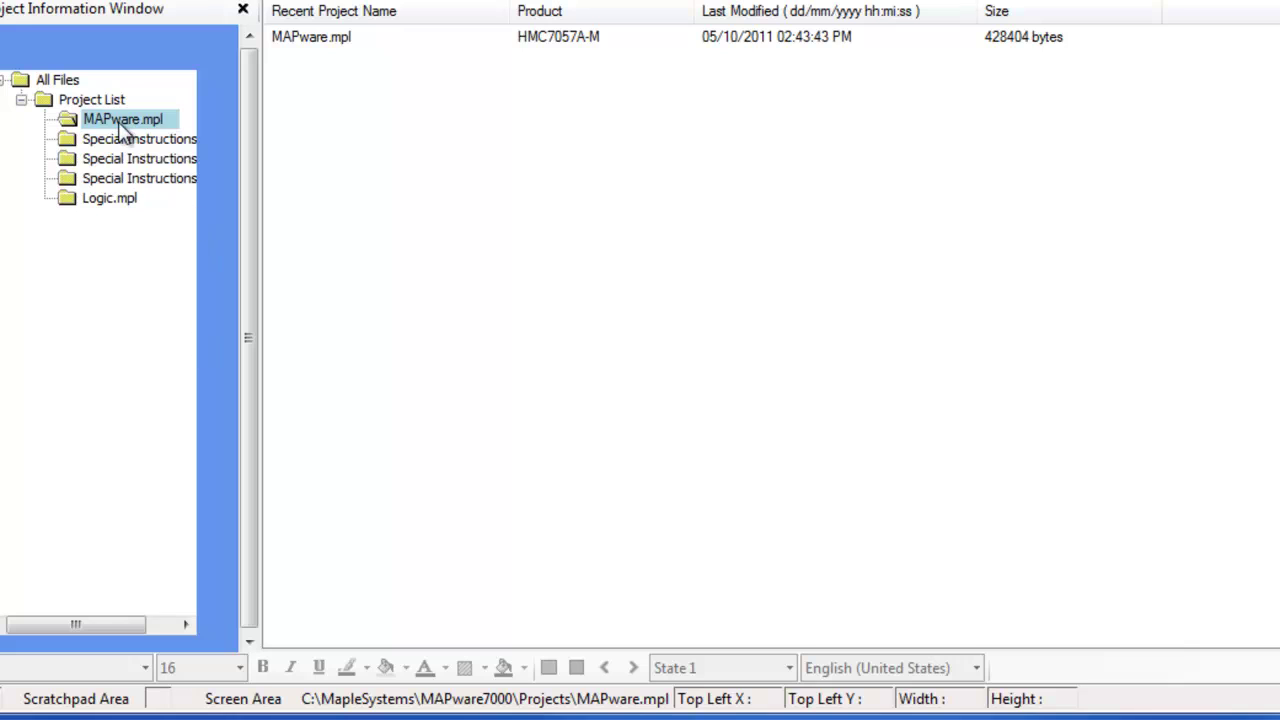
Open MAPware.mpl, enter the project password, and accept the project configuration
double_click(119, 125)
text(pa)
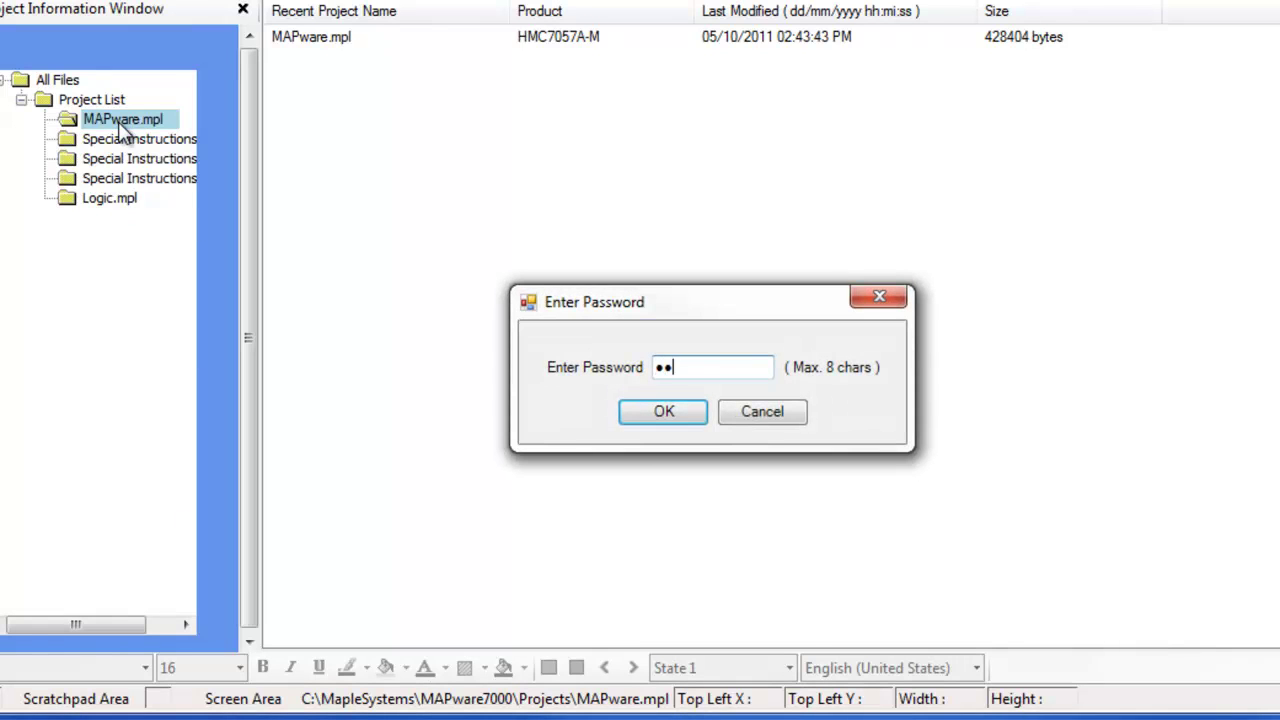
text(ssword)
key(Return)
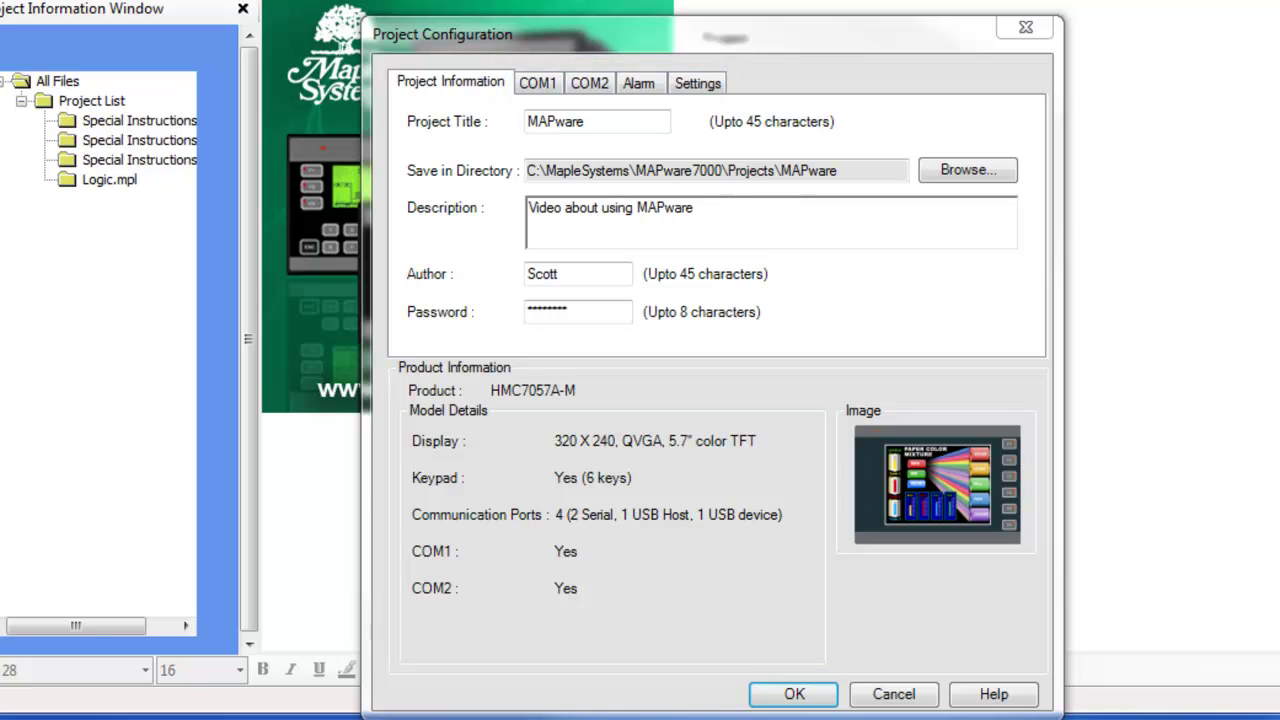
click(794, 694)
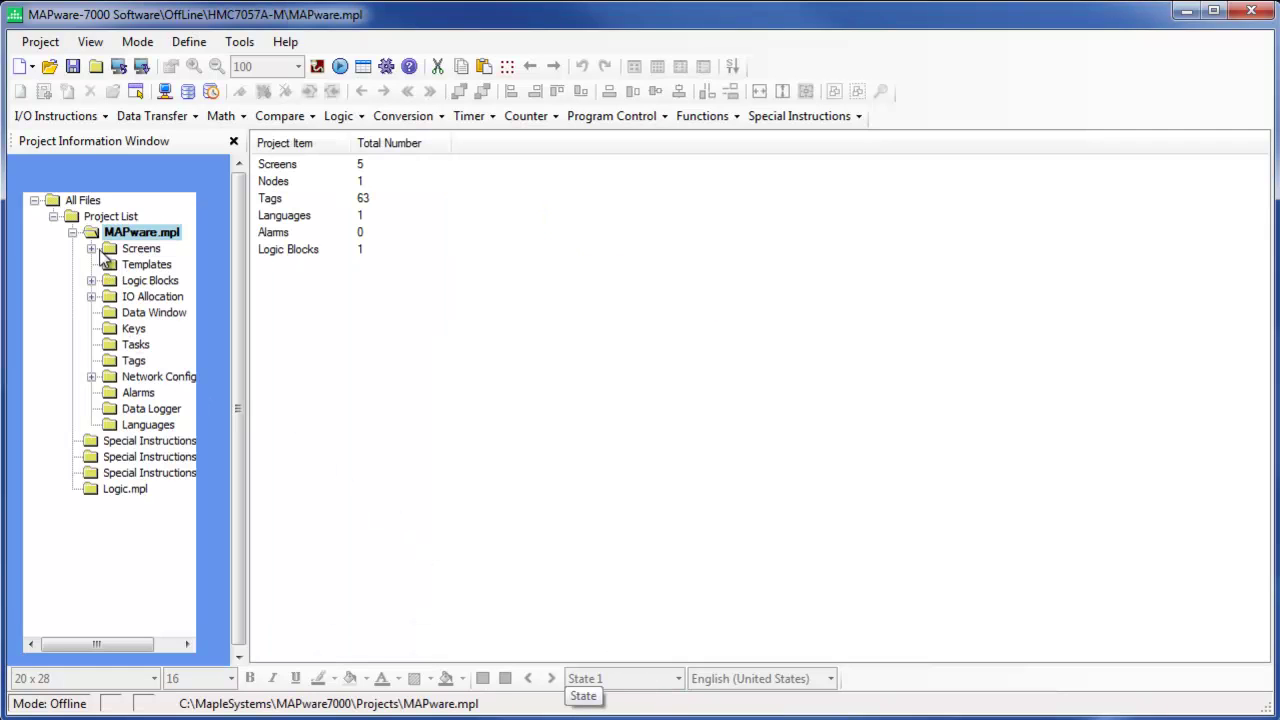
Open Screen1, then open Block 1 of the Main logic block in the ladder editor
double_click(108, 249)
double_click(150, 265)
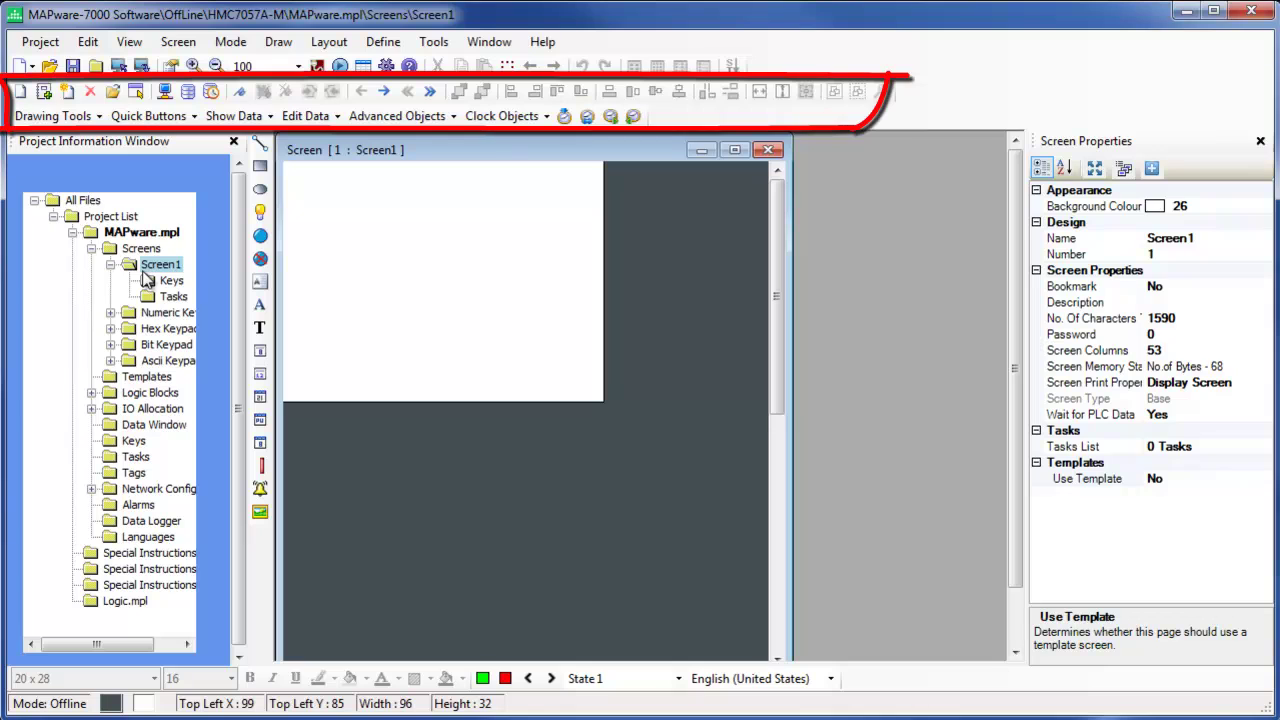
double_click(115, 393)
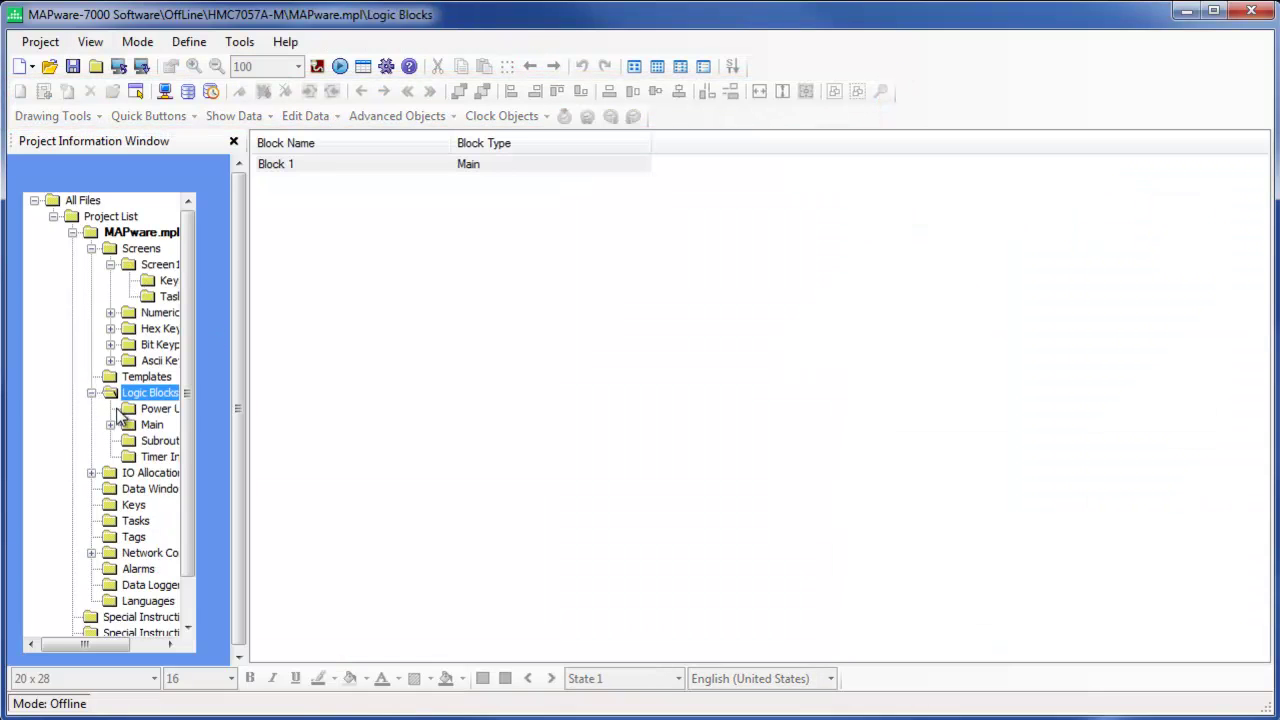
double_click(118, 424)
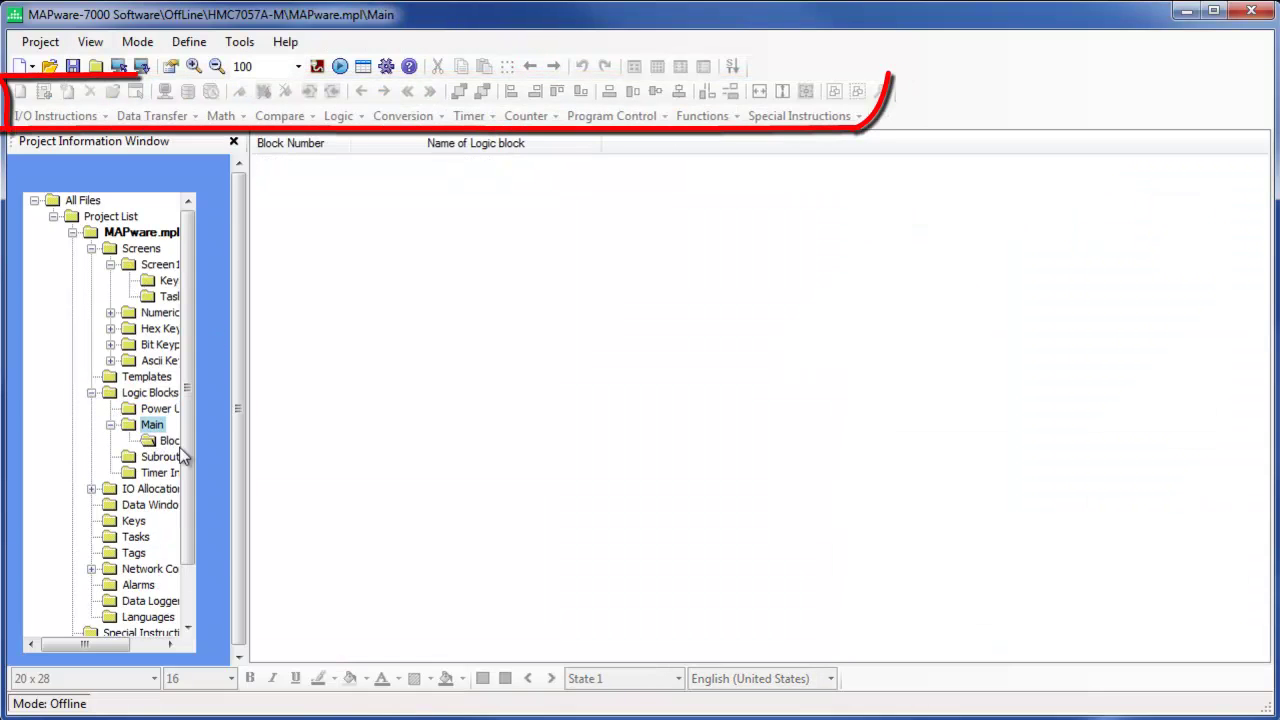
double_click(172, 443)
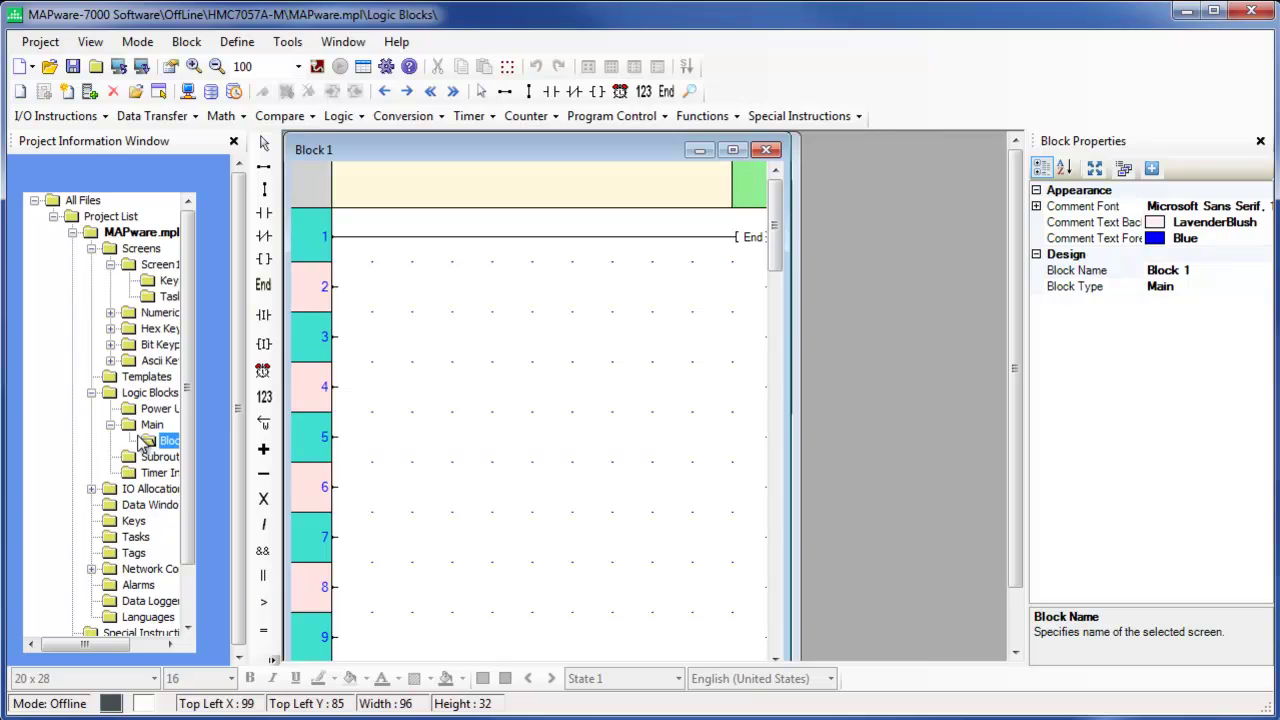
Open the IO Allocation dialog for expansion Slot1 under IO Allocation > Expansion
click(91, 489)
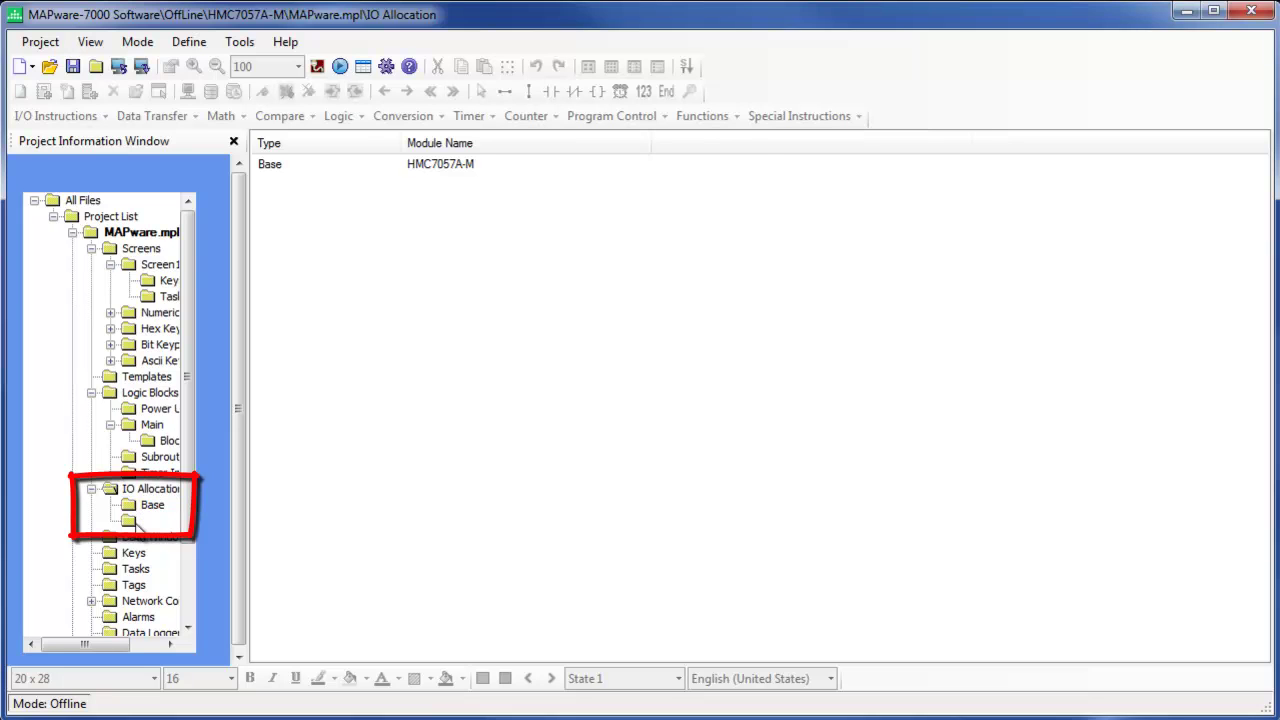
click(145, 521)
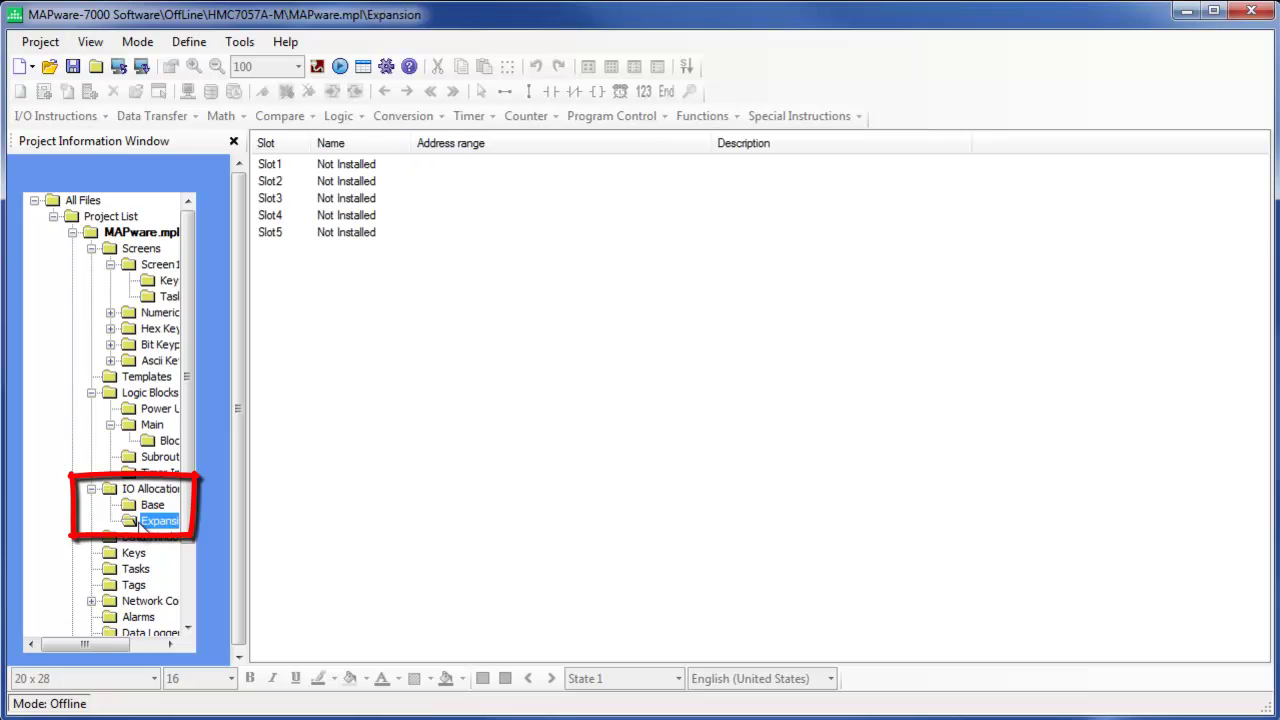
double_click(291, 166)
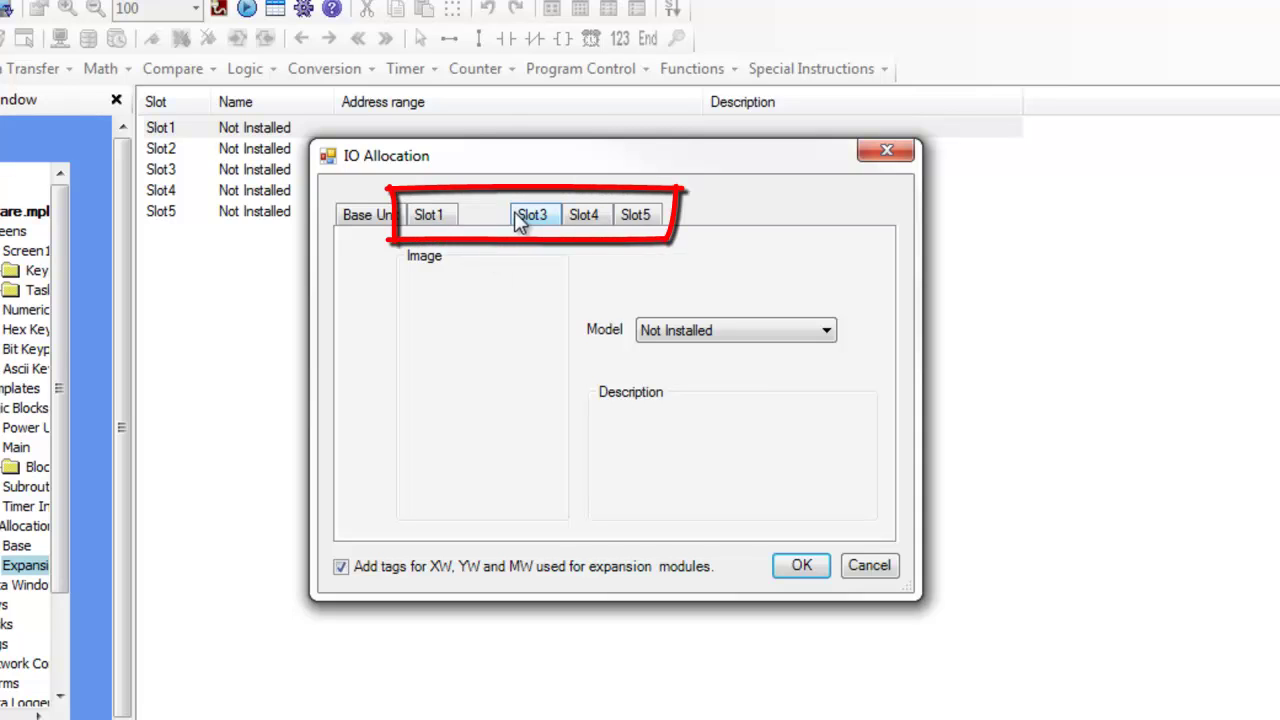
Browse the expansion slot tabs and install an HMC7-MIO-01 module in Slot1
click(525, 216)
click(580, 216)
click(636, 216)
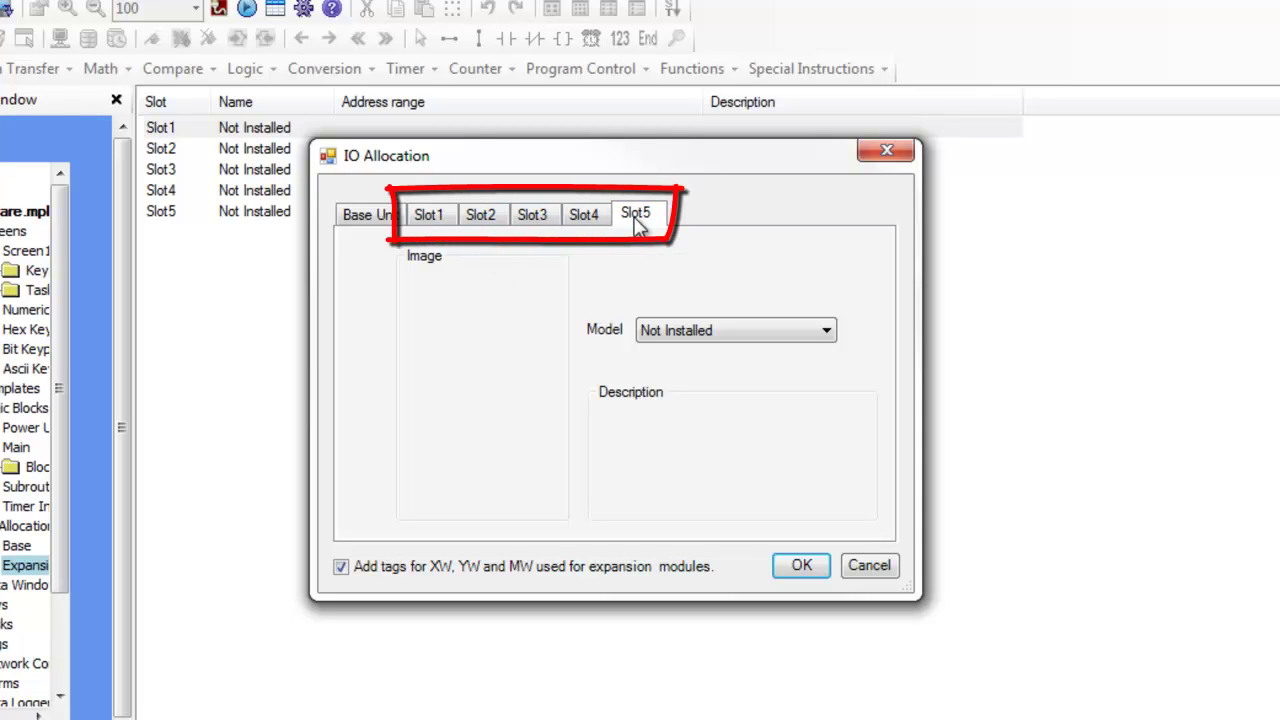
click(588, 218)
click(530, 218)
click(474, 220)
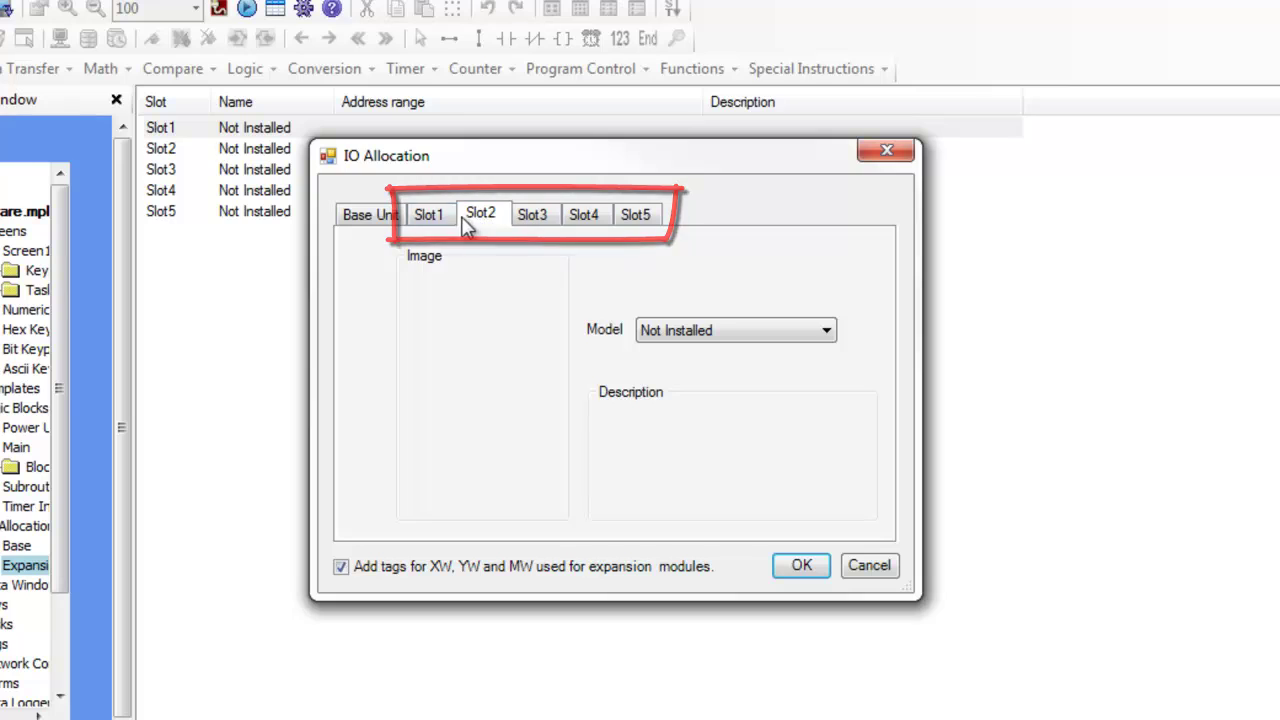
click(425, 220)
click(824, 335)
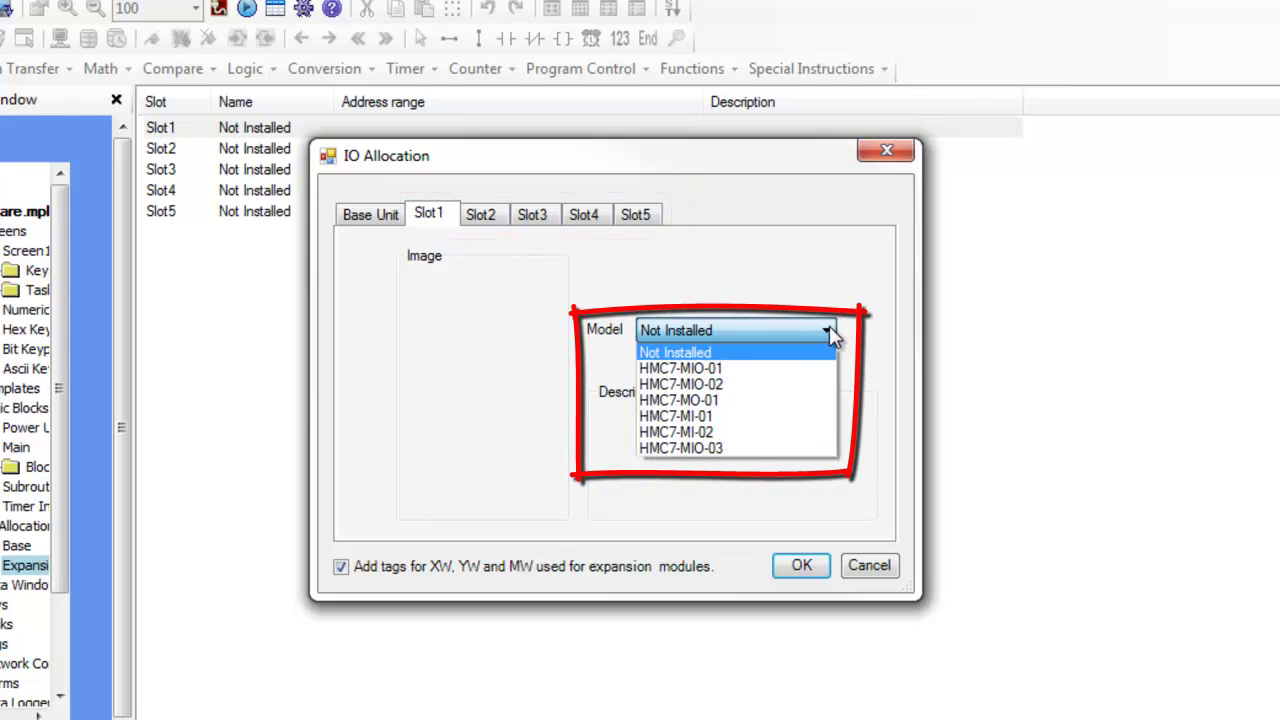
click(797, 369)
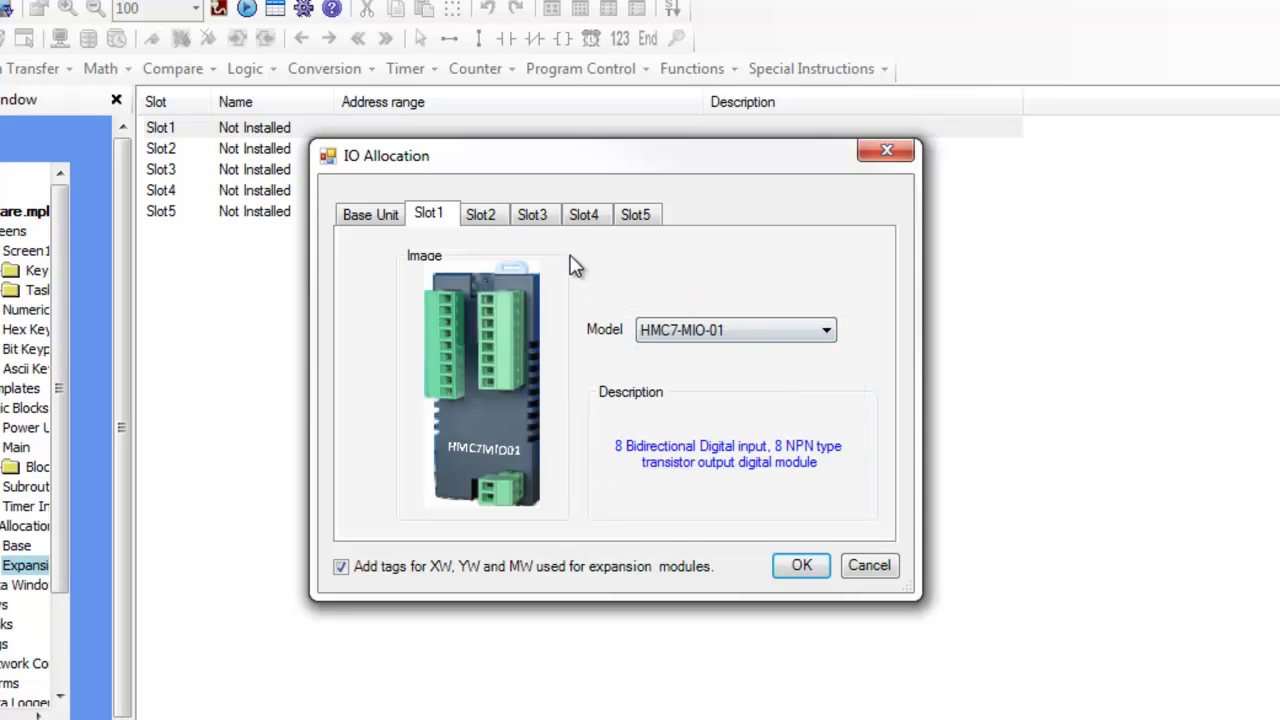
Install an HMC7-MIO-02 module in Slot2, recheck both slots, and apply
click(482, 213)
click(770, 331)
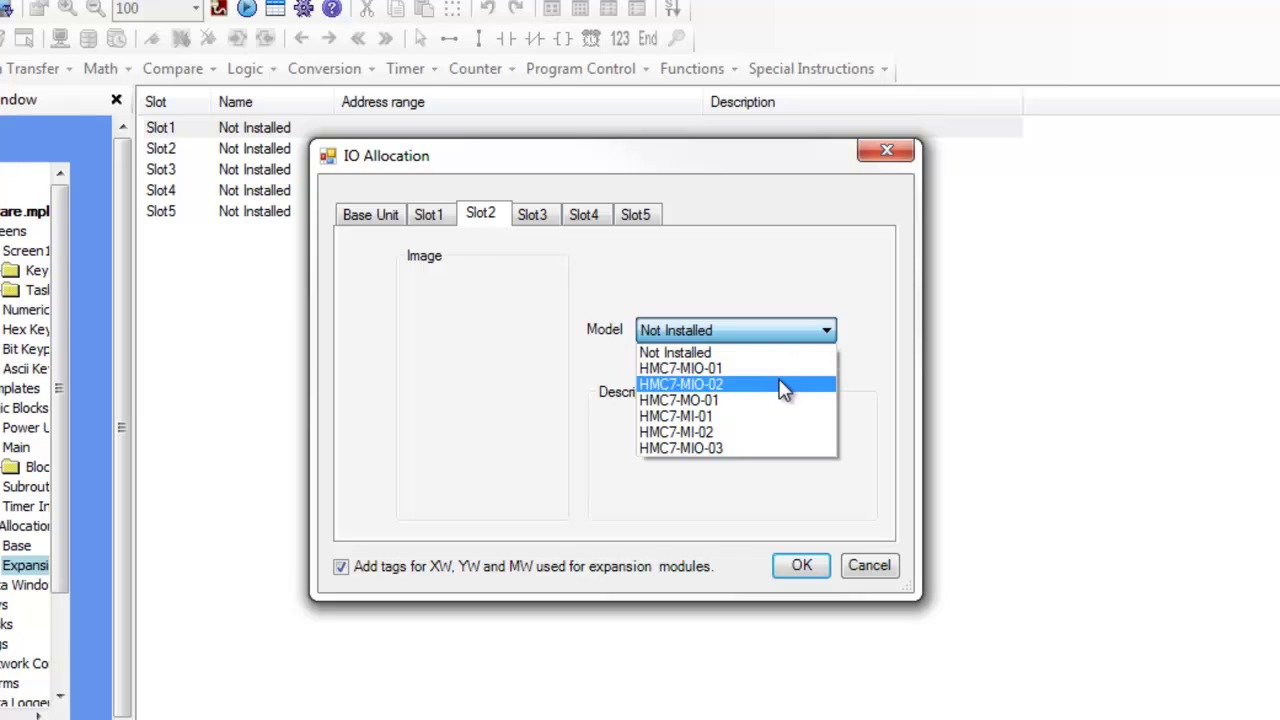
click(786, 386)
click(450, 226)
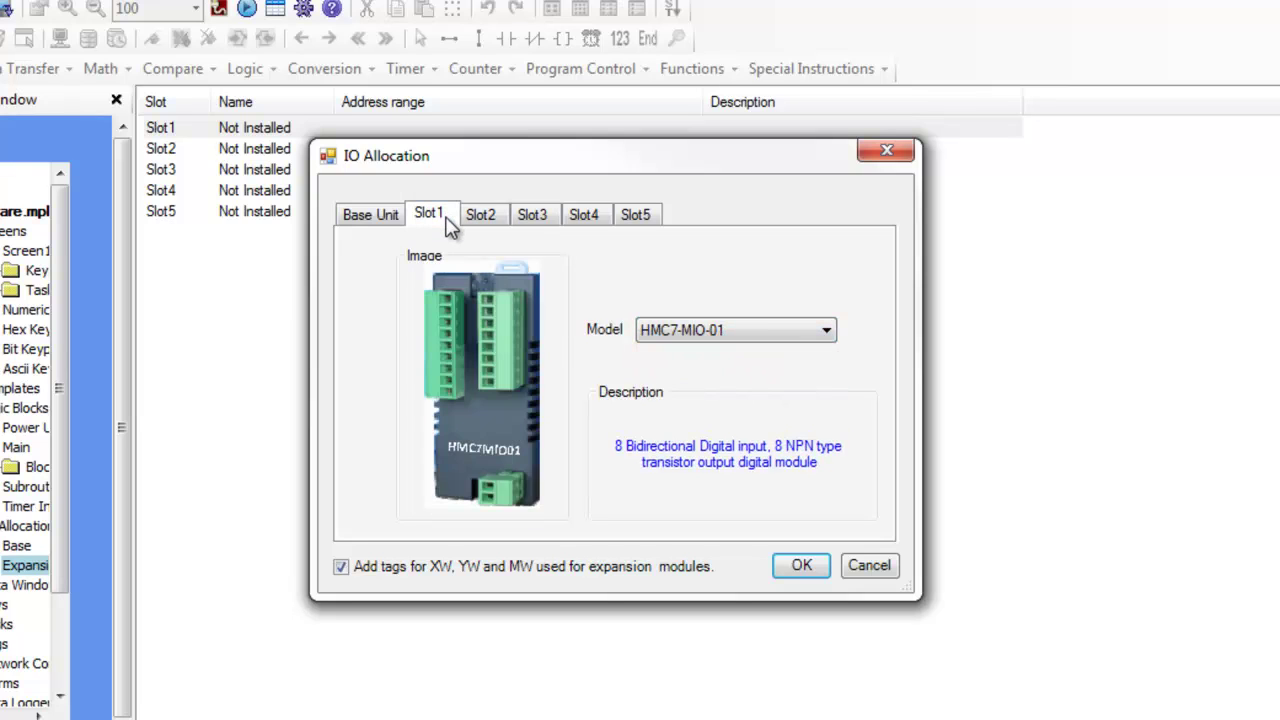
click(474, 214)
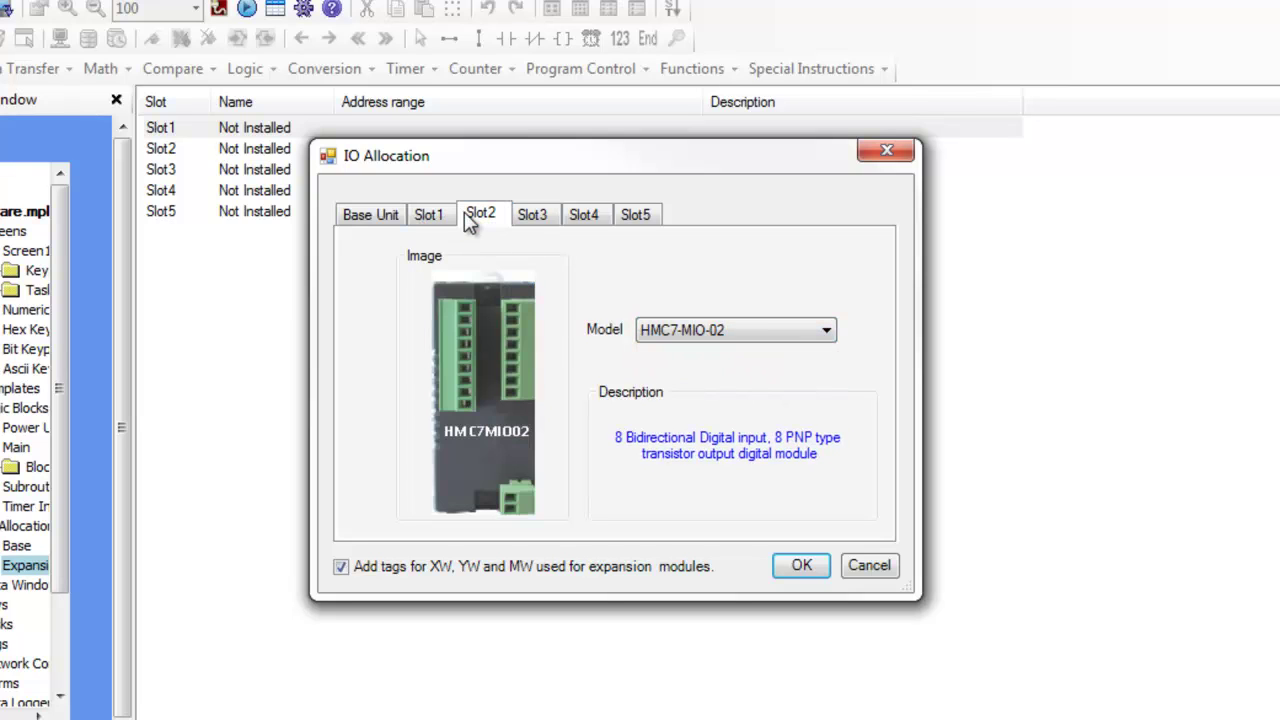
click(803, 566)
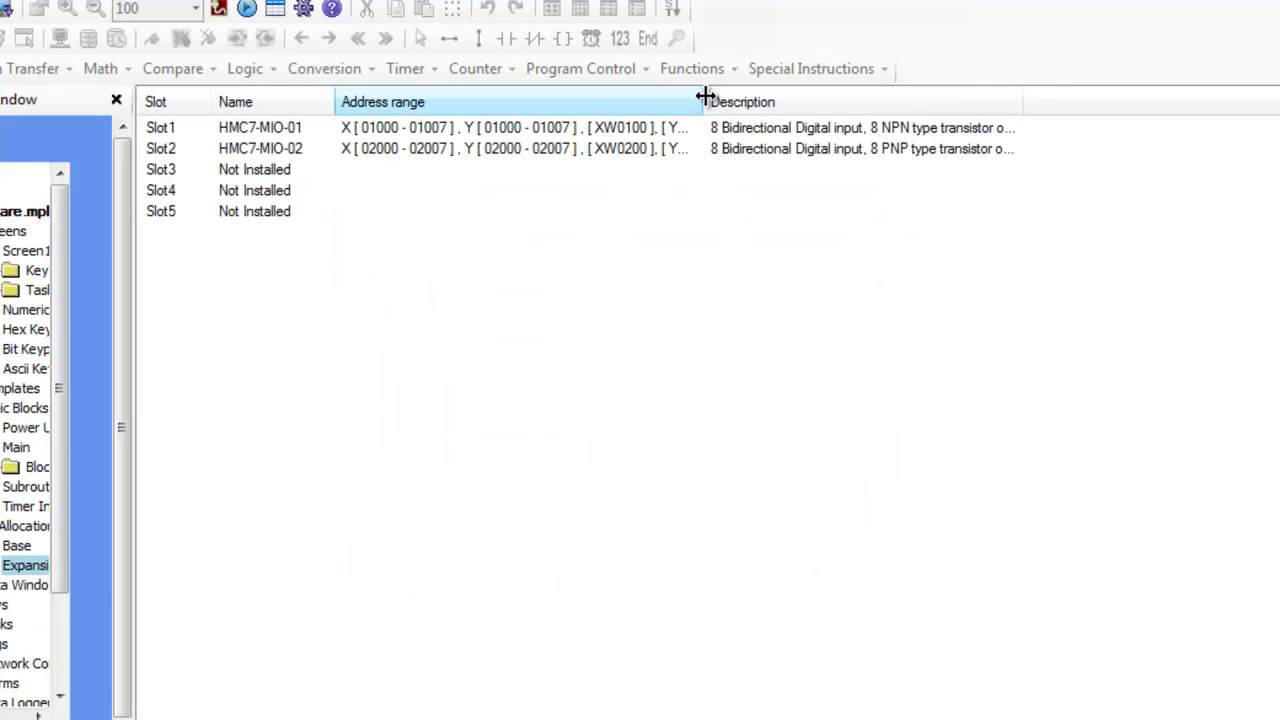
Widen the Address range column so the full address ranges are visible
drag(705, 97, 910, 105)
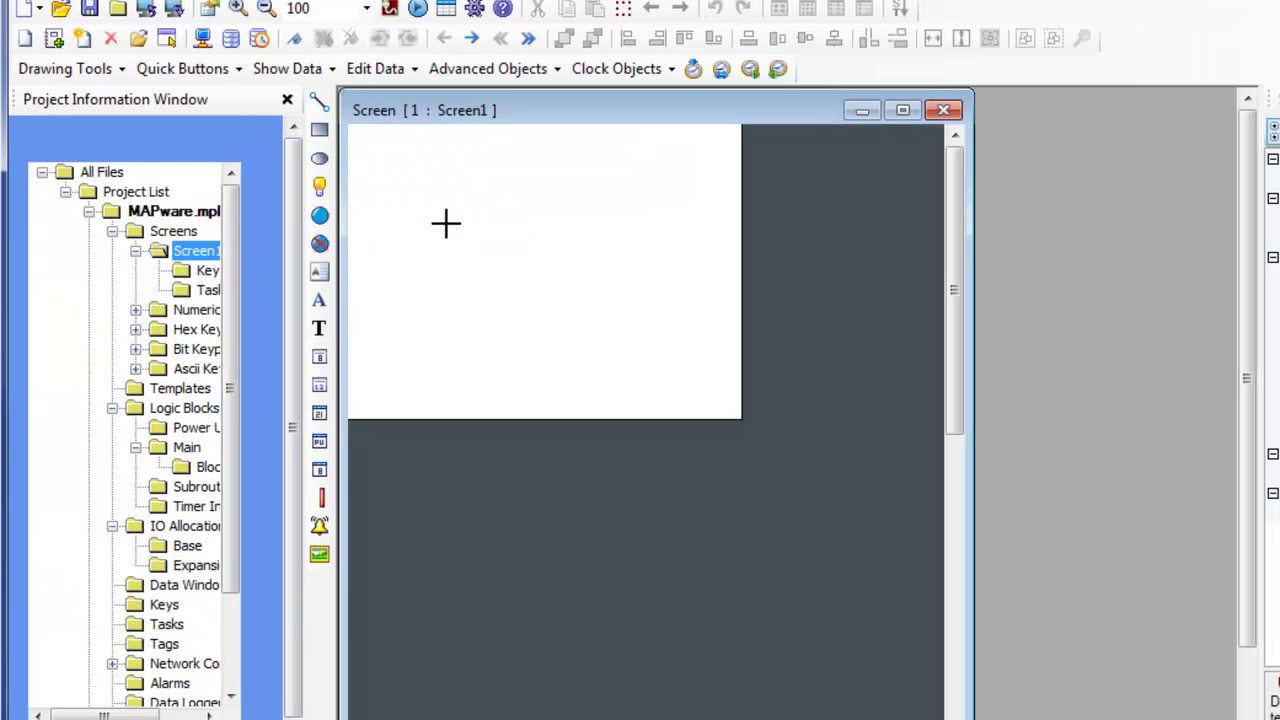
Place a Text object on Screen1 in the 20 x 28 font and move it down and right
click(446, 222)
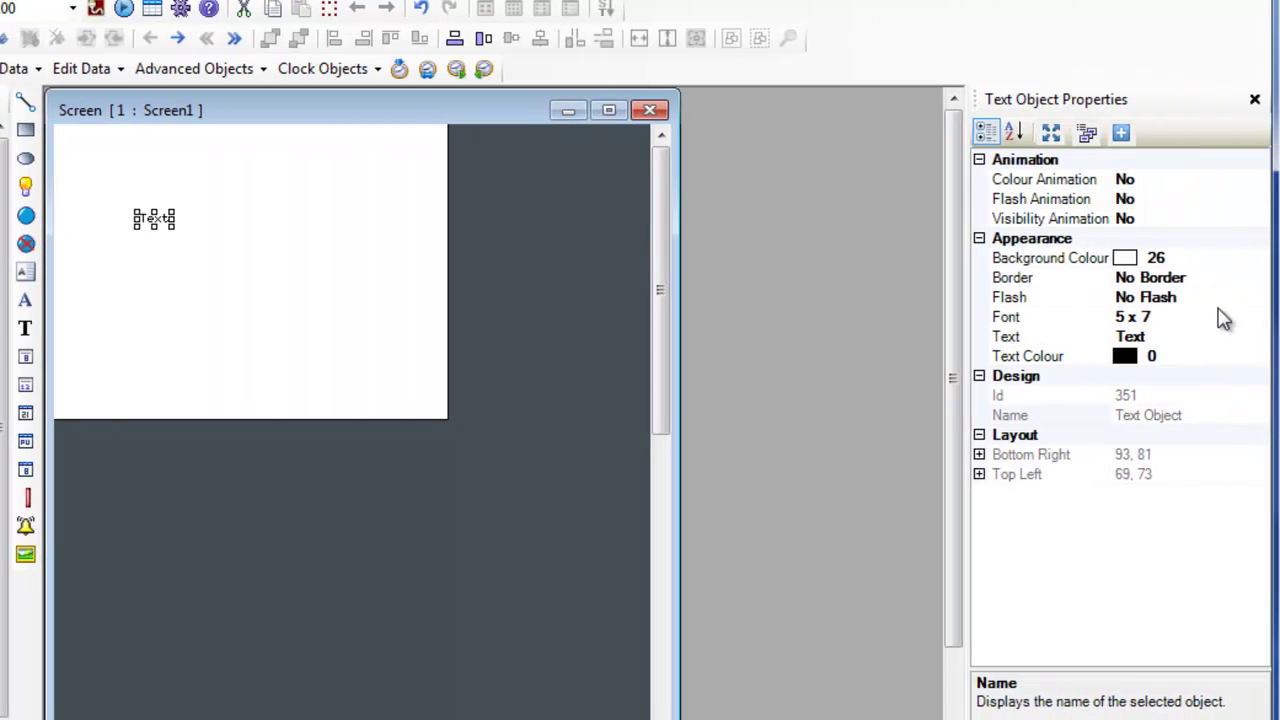
click(1224, 317)
click(1257, 318)
click(1160, 373)
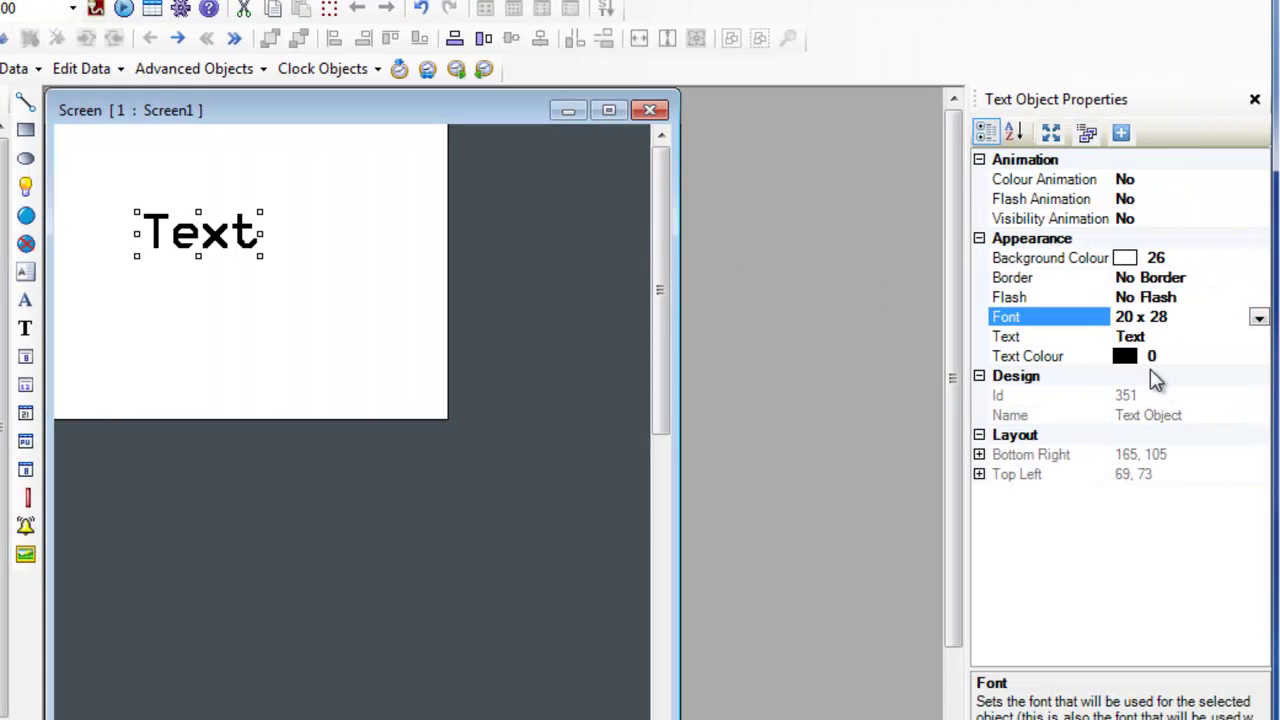
drag(209, 247, 236, 274)
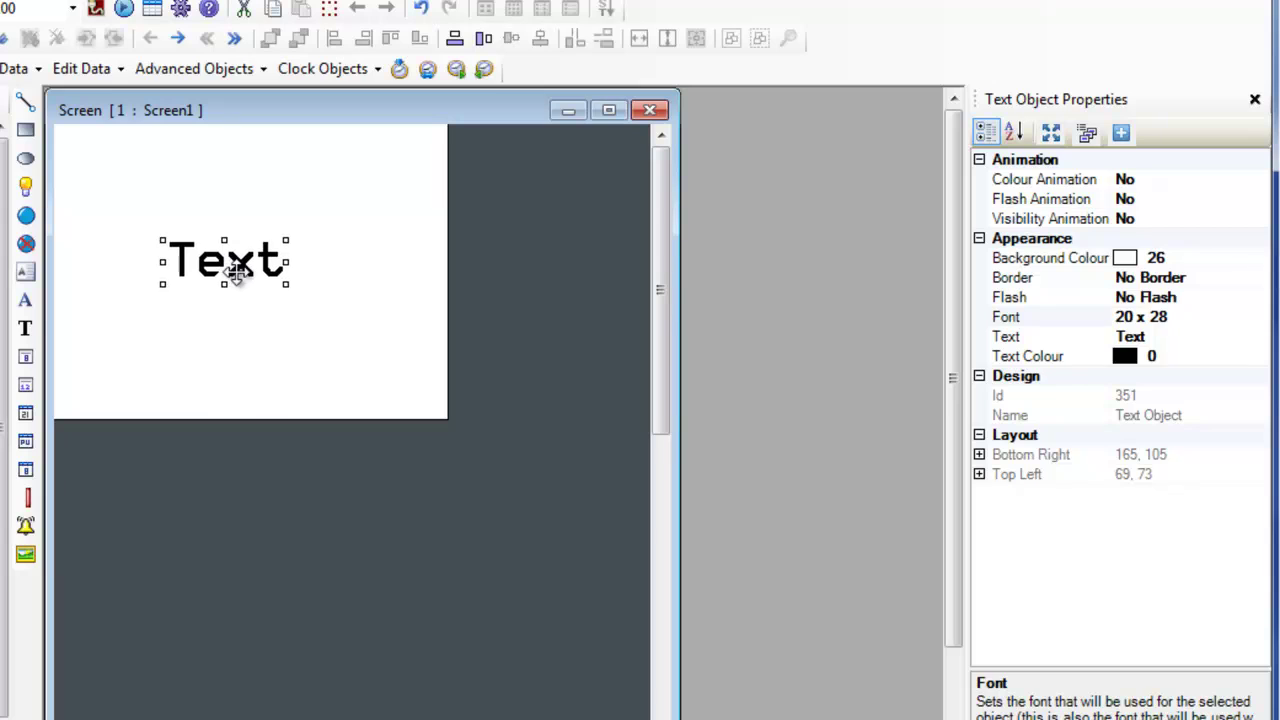
click(507, 205)
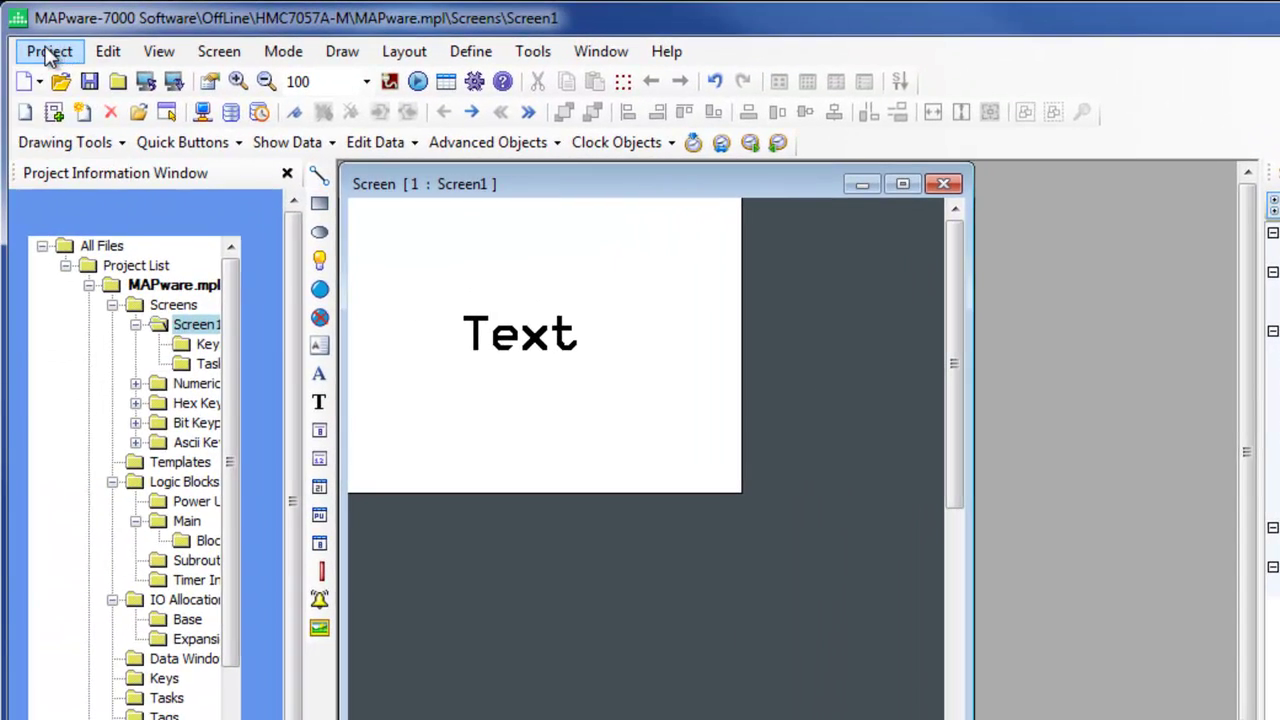
click(49, 51)
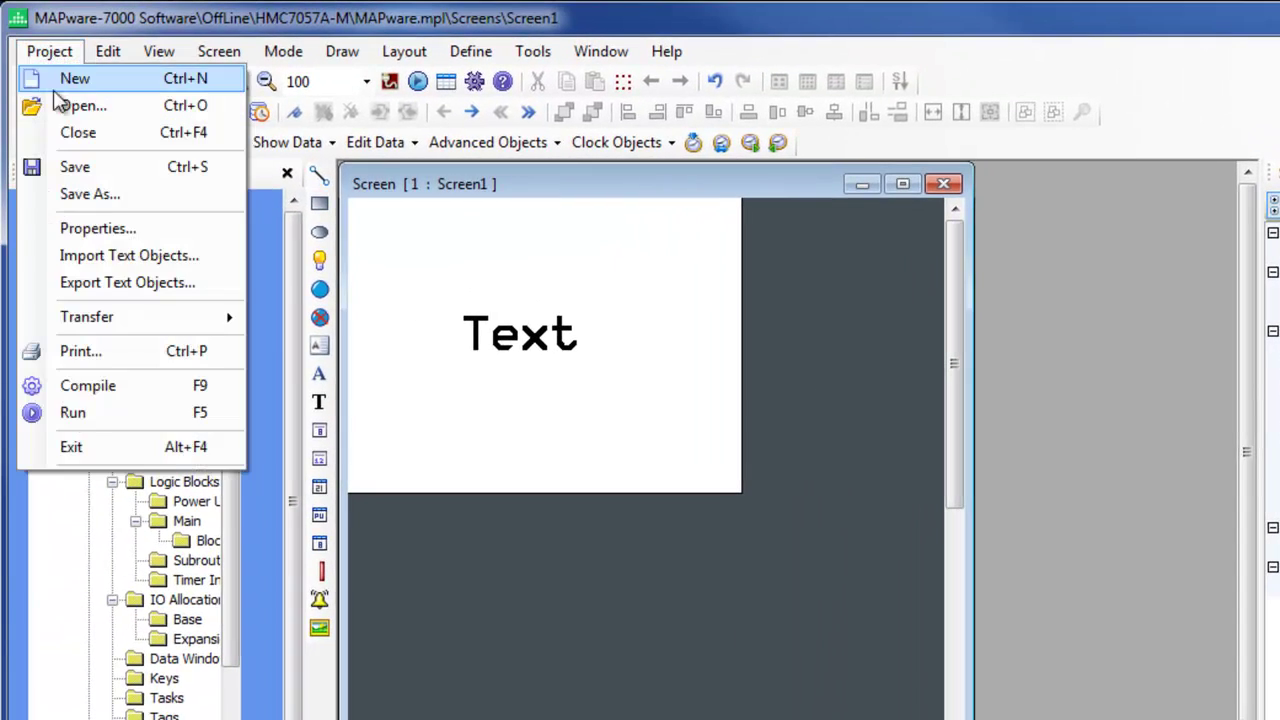
click(102, 411)
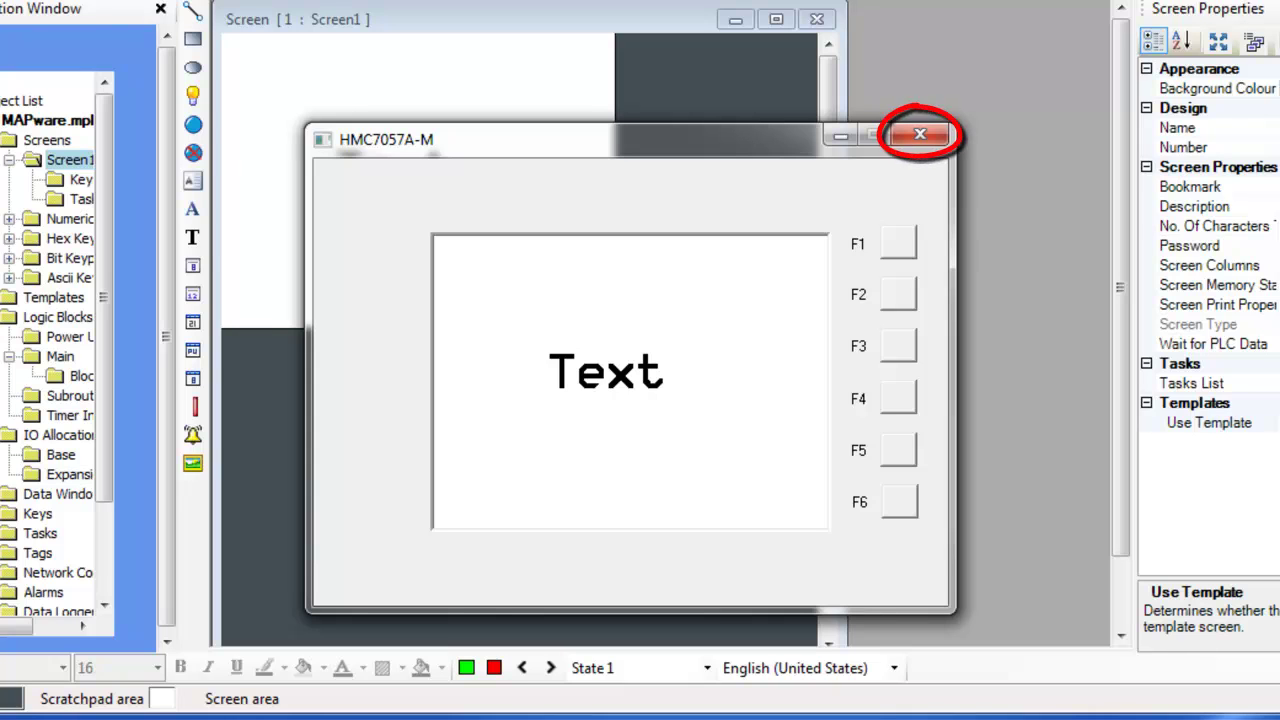
click(920, 135)
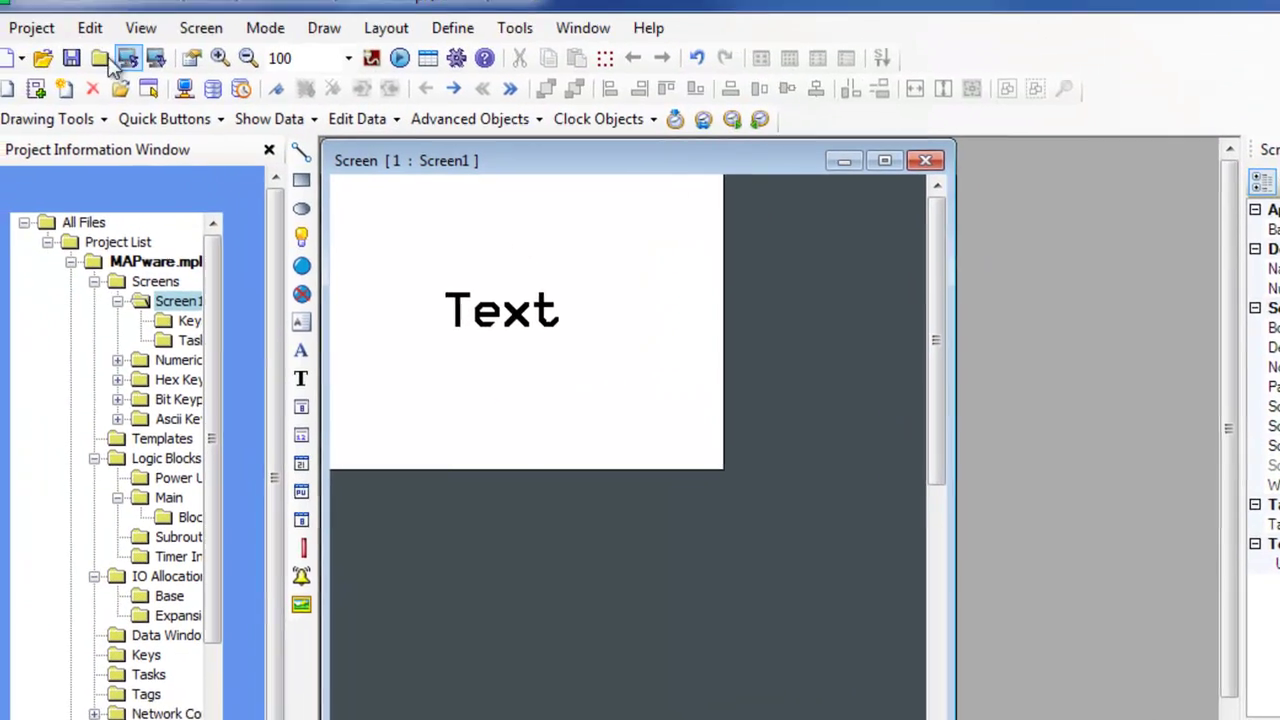
Compile the project via Project > Compile, dismiss the success message, and bring up Project > Transfer
click(51, 26)
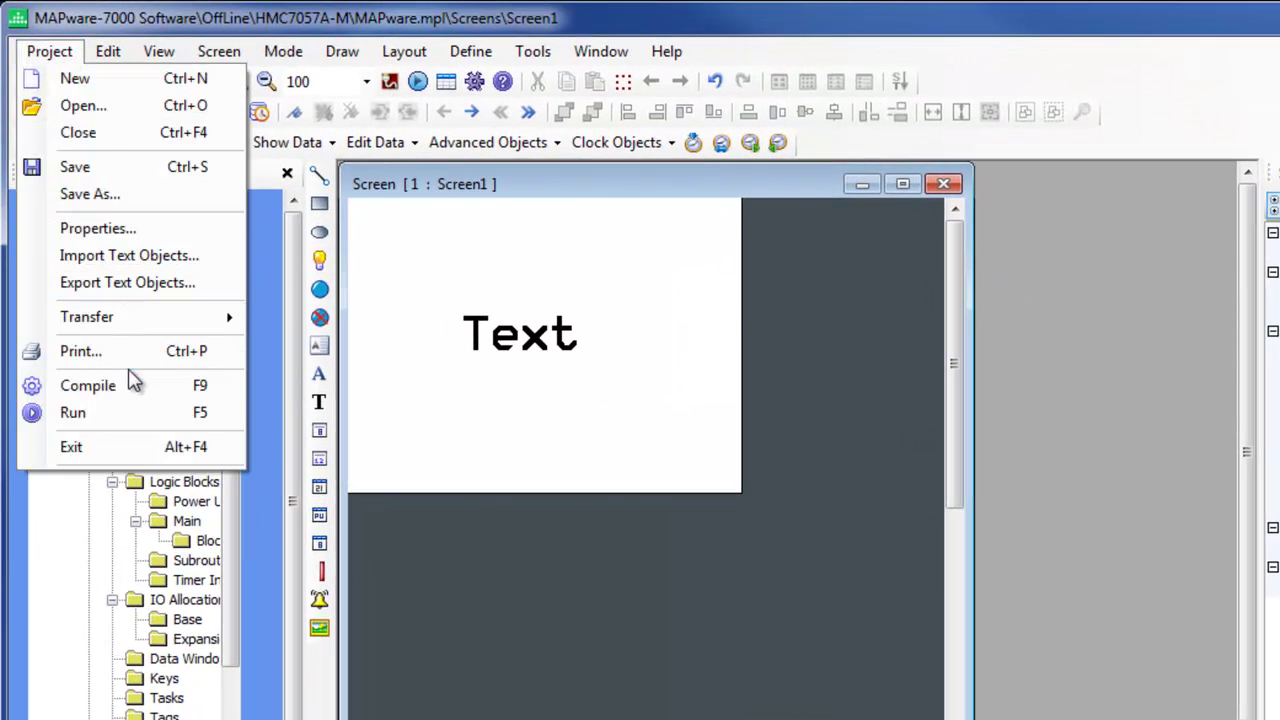
click(140, 385)
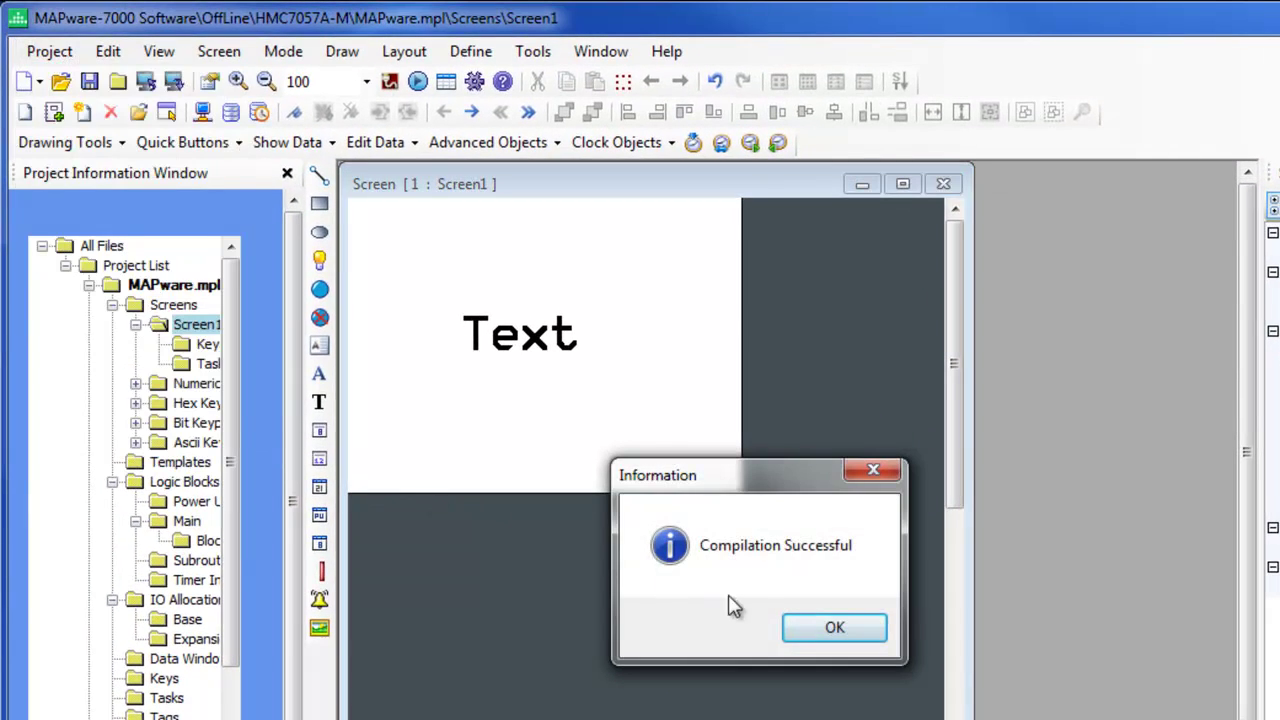
click(832, 630)
click(50, 51)
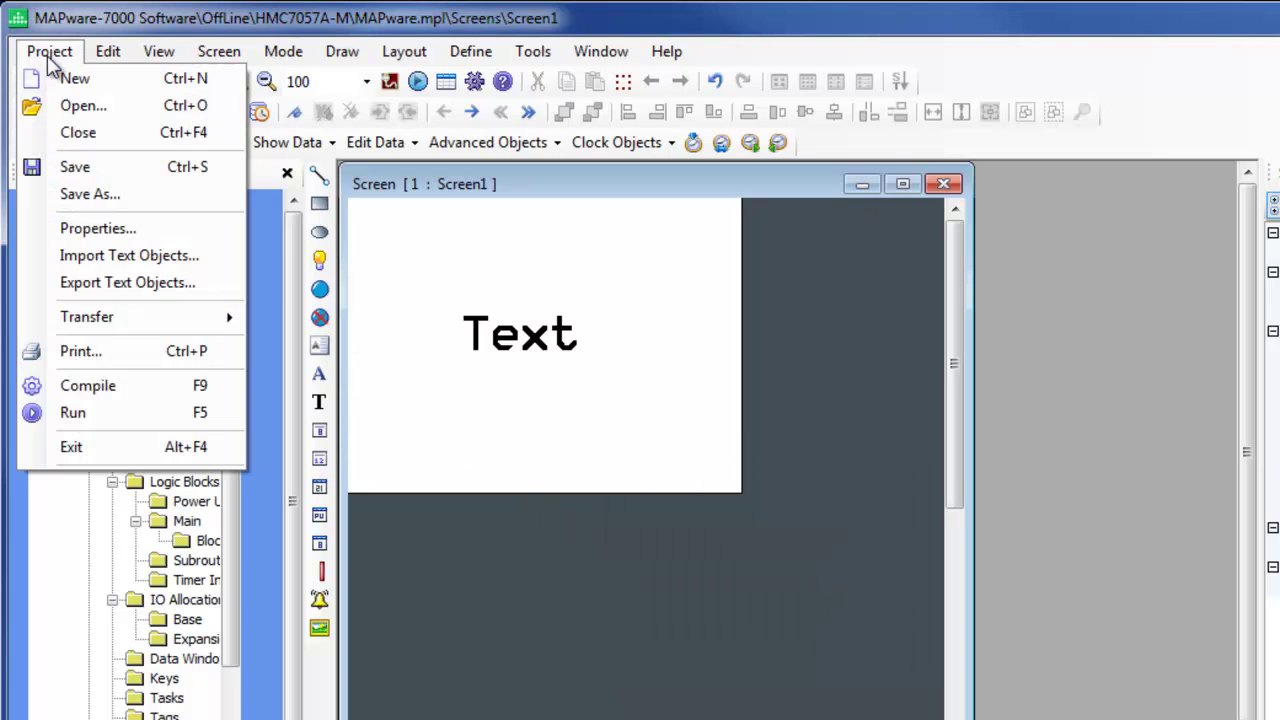
mouse_move(110, 328)
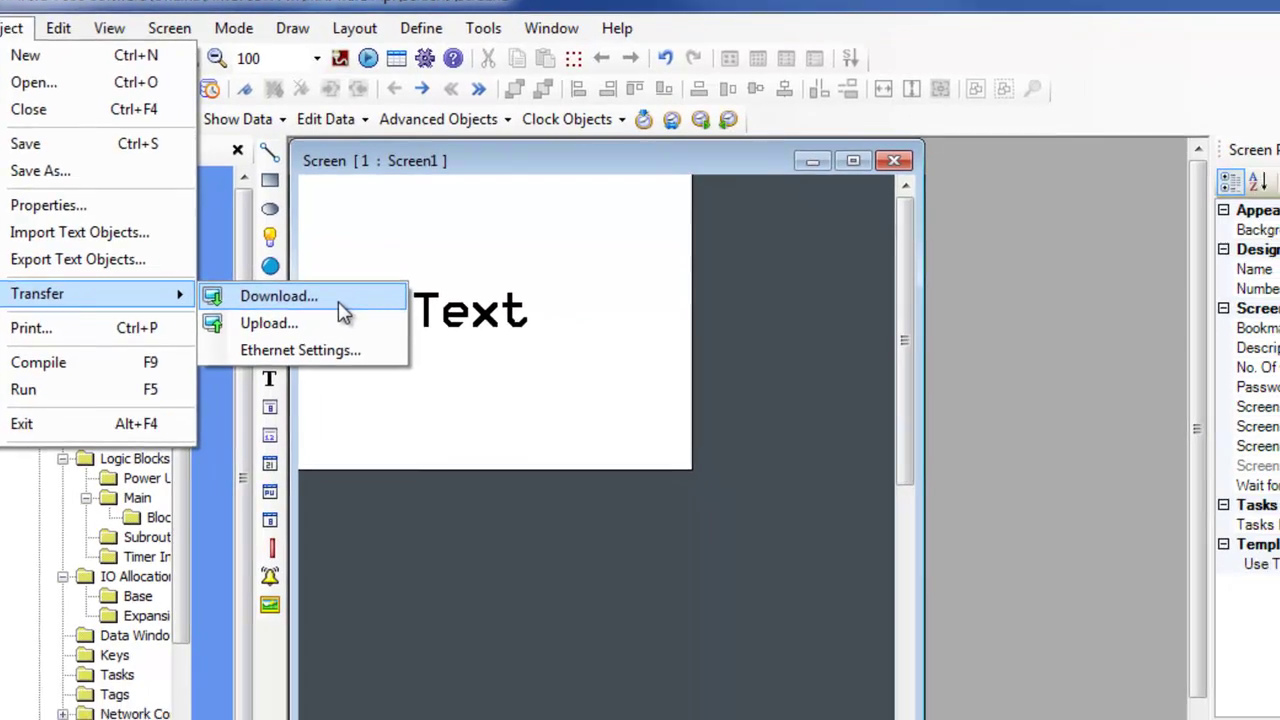
Start a USB download of the project to the HMC7057A-M, reaching the overwrite-confirmation warning
click(375, 320)
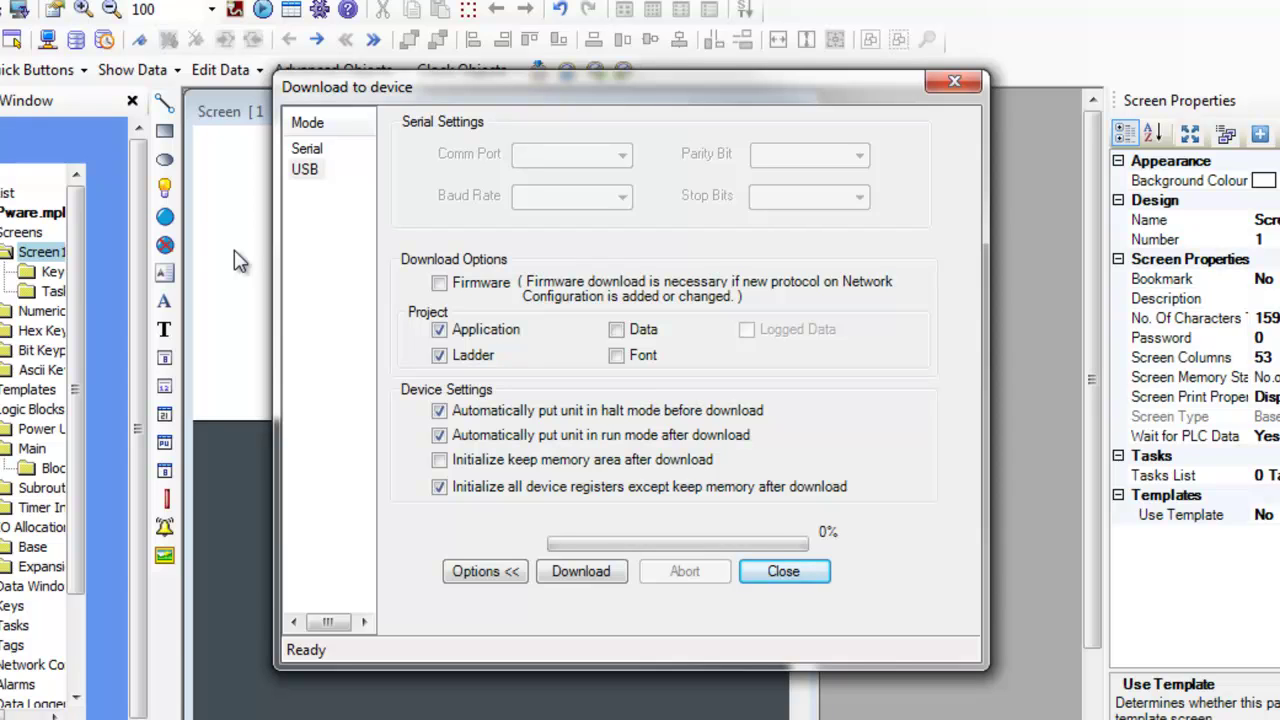
click(305, 170)
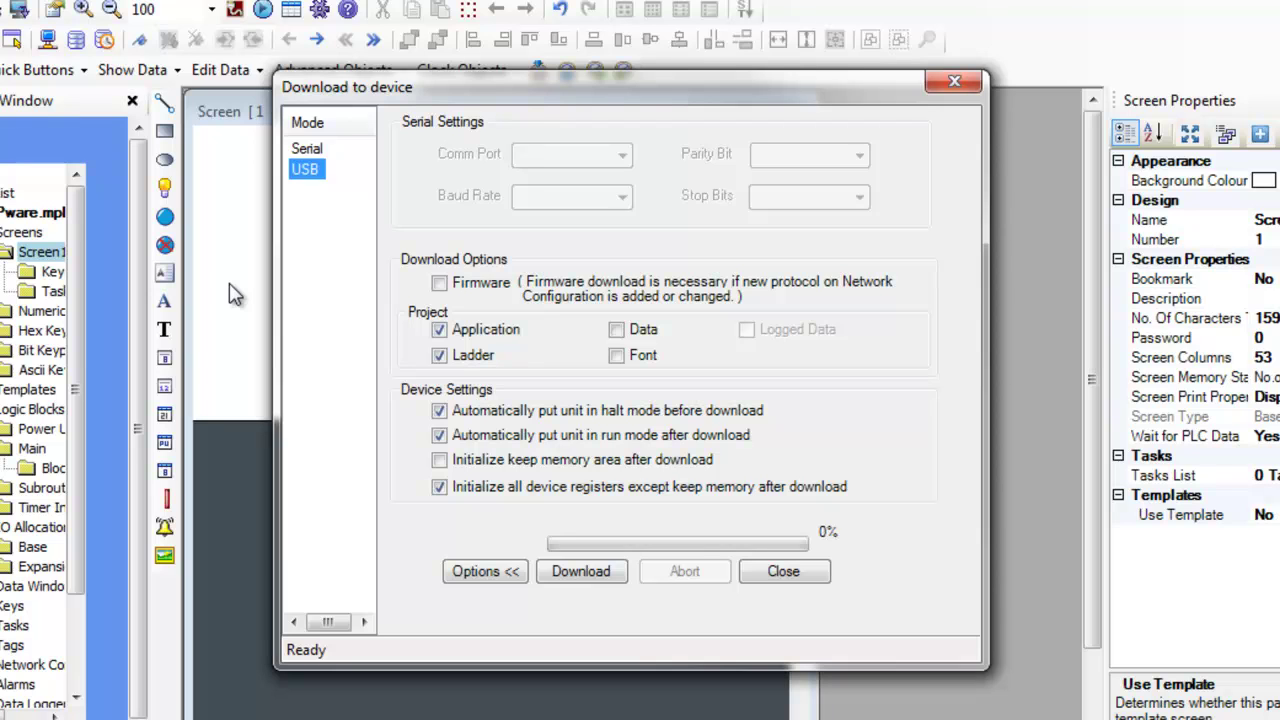
click(582, 578)
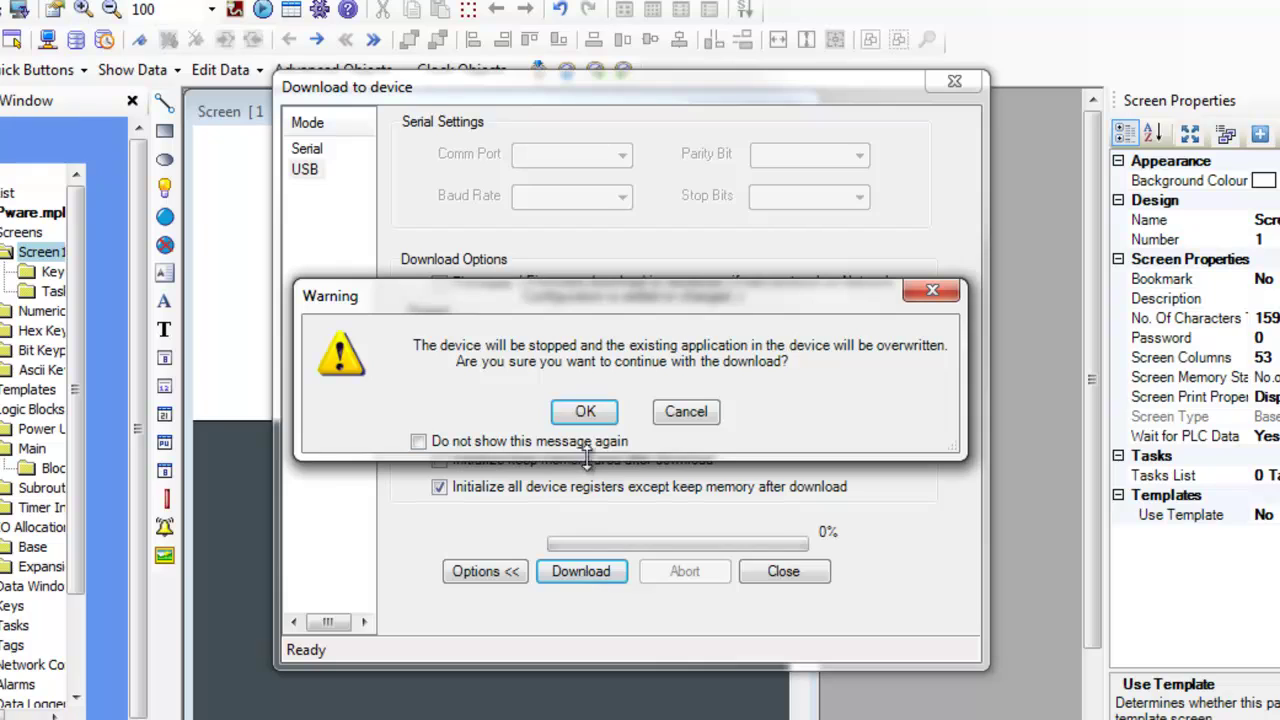